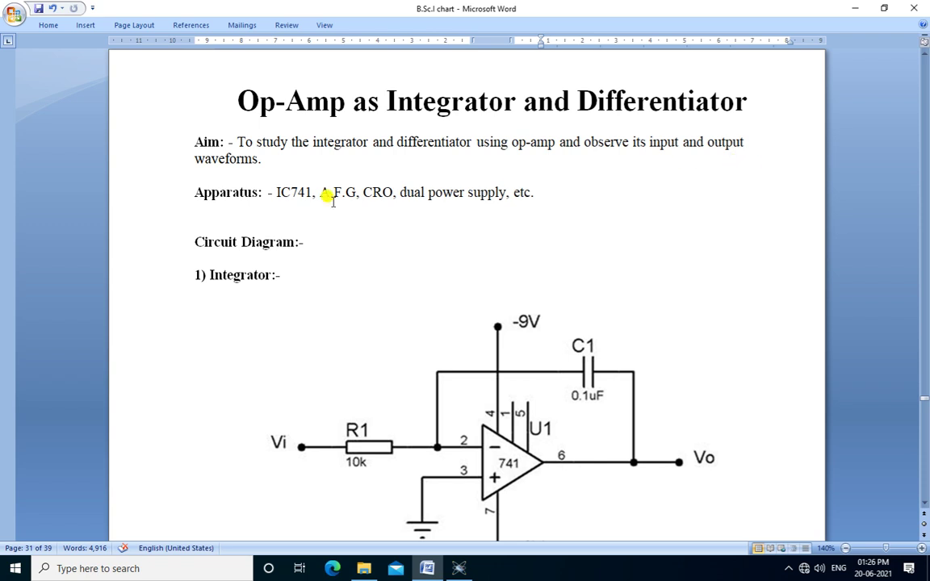
- Review the integrator circuit picture in the Word lab sheet
scroll(565, 226, down, 3)
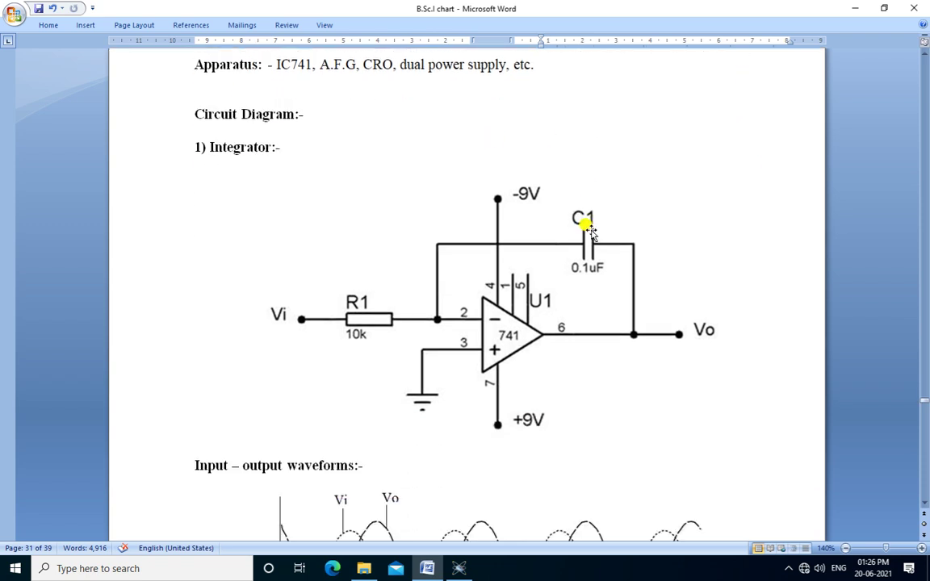
click(500, 268)
scroll(660, 312, down, 1)
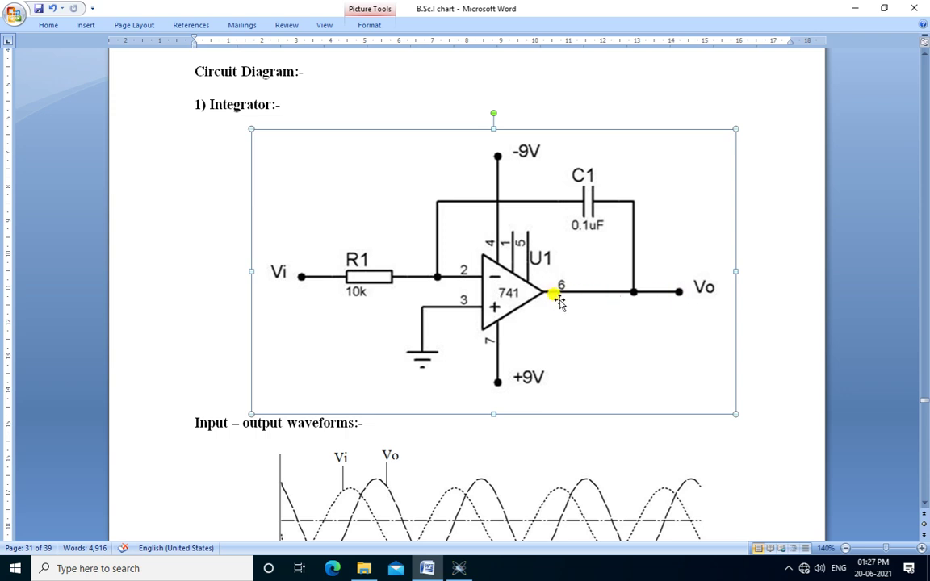
scroll(559, 303, down, 1)
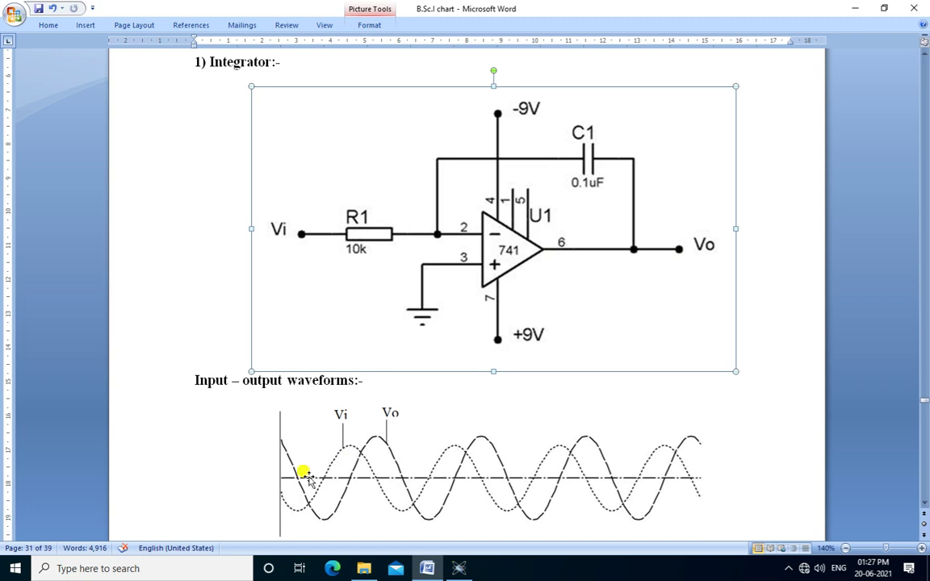
scroll(275, 428, down, 1)
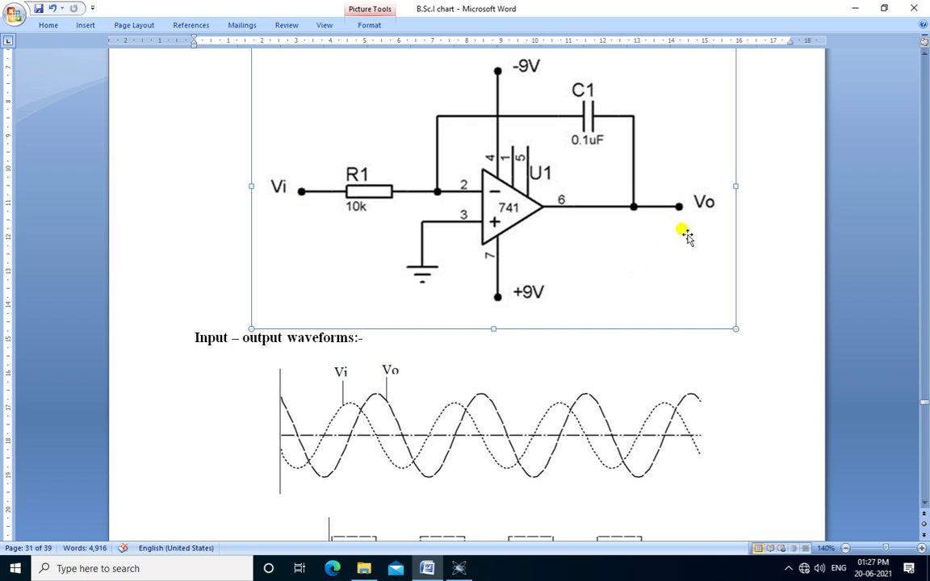
scroll(684, 233, up, 1)
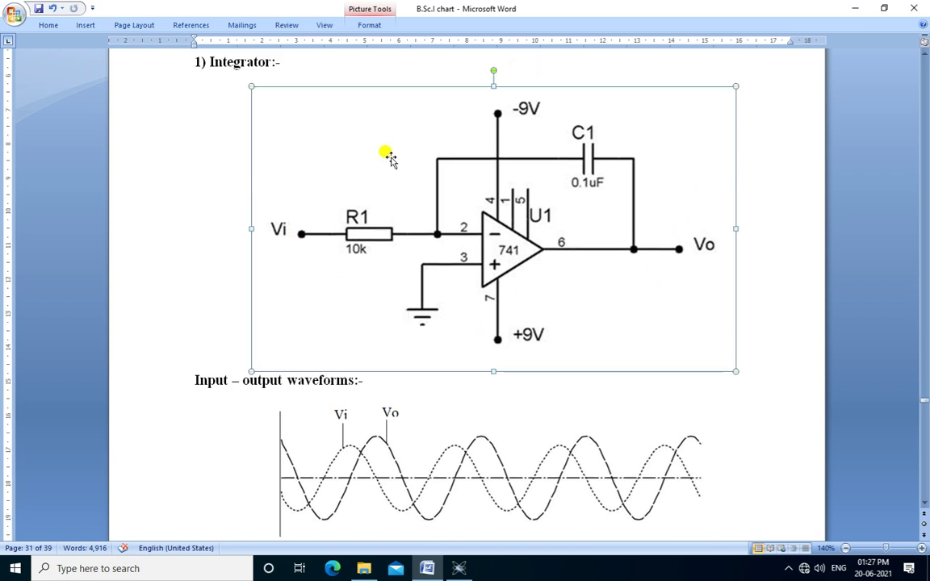
- In Proteus, pick the 741 op-amp, RESISTOR and CAP parts into the device list
click(458, 571)
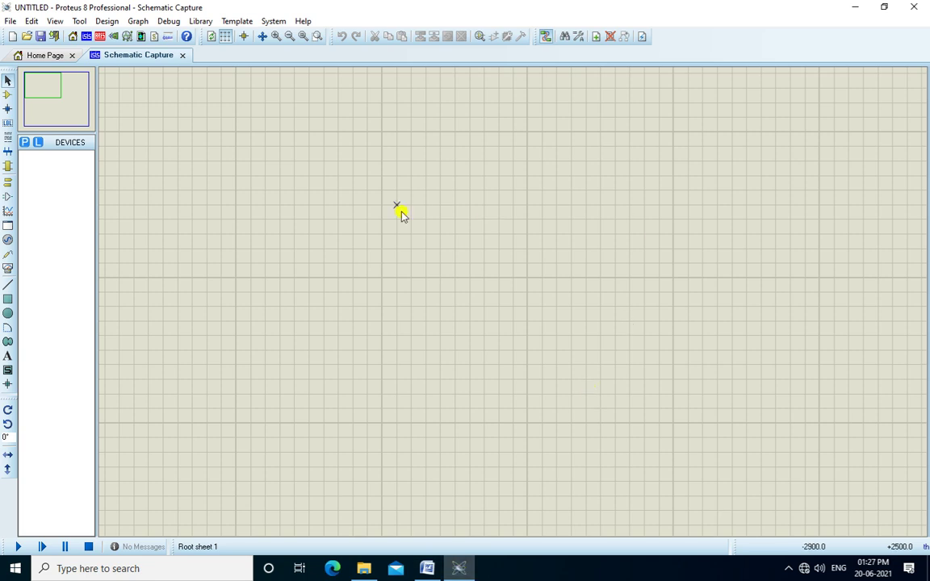
click(25, 142)
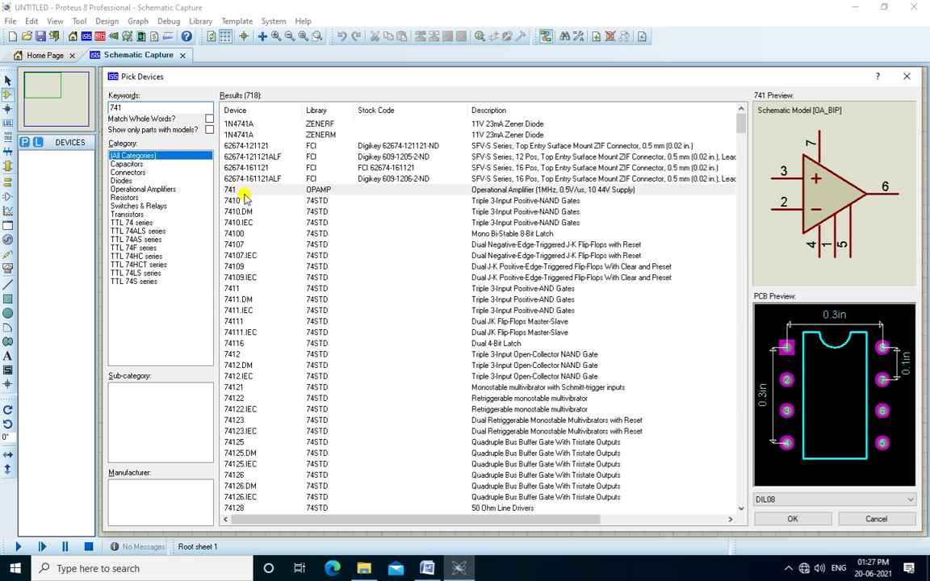
double_click(242, 192)
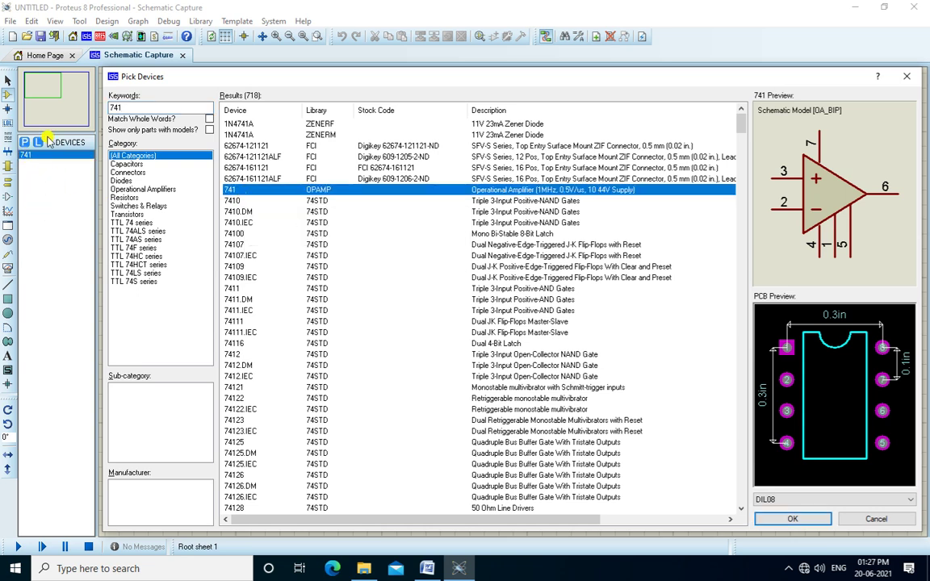
double_click(118, 106)
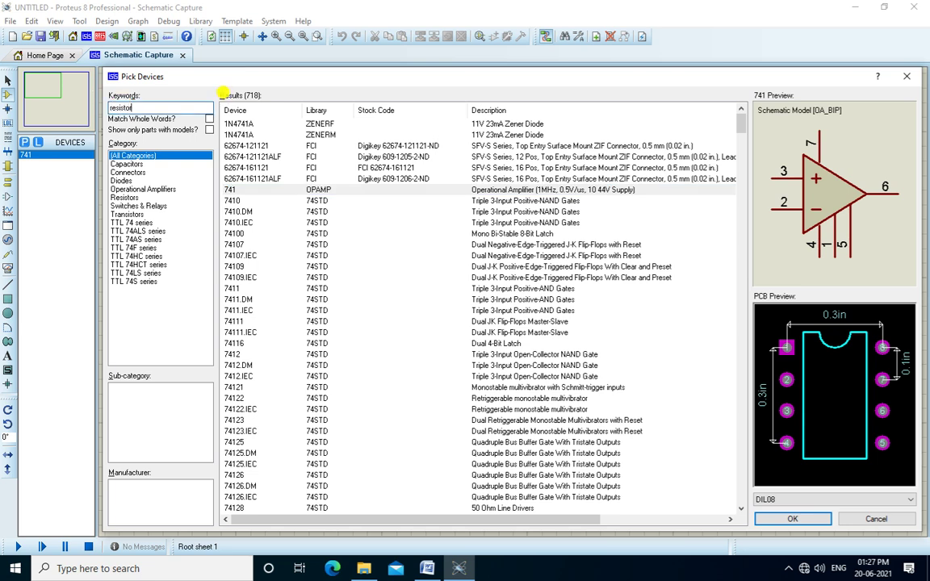
double_click(242, 125)
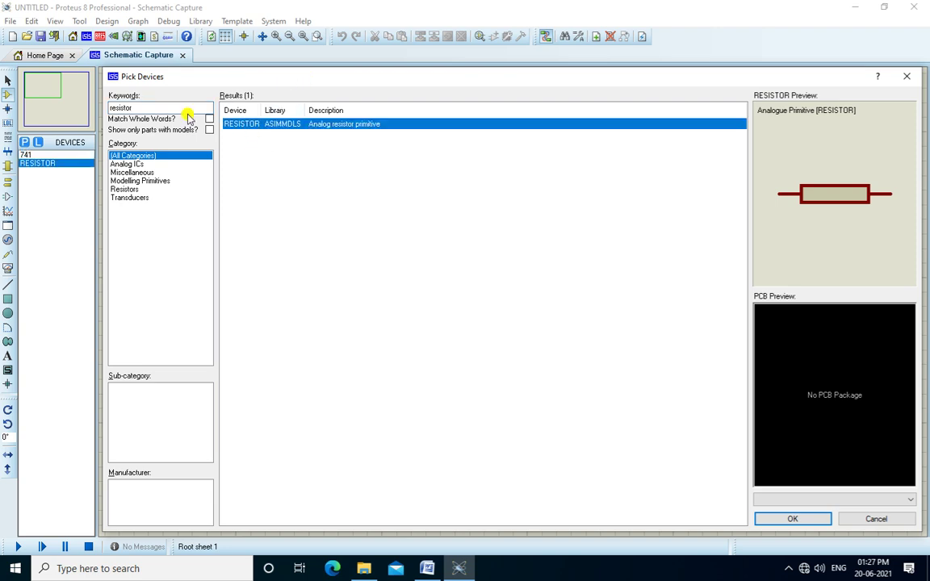
double_click(125, 107)
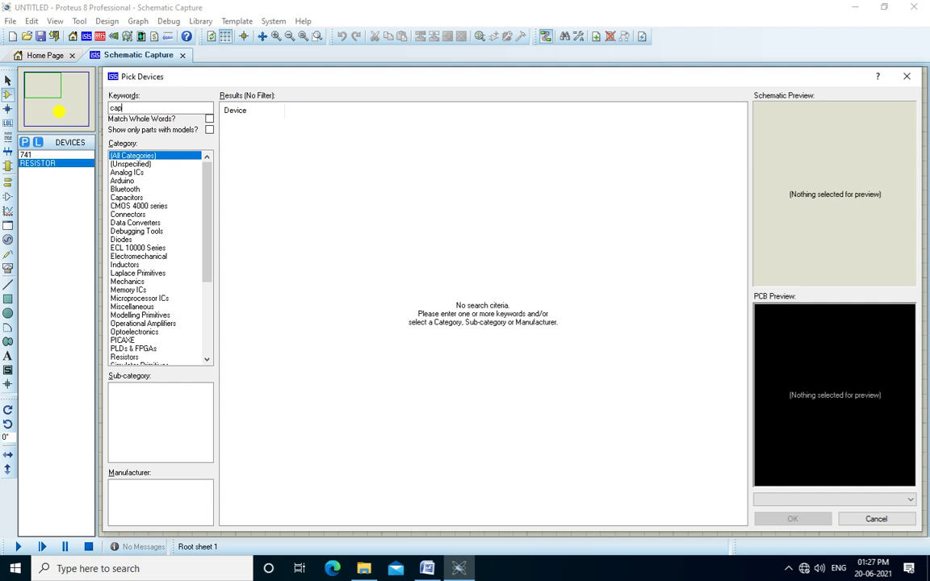
double_click(229, 125)
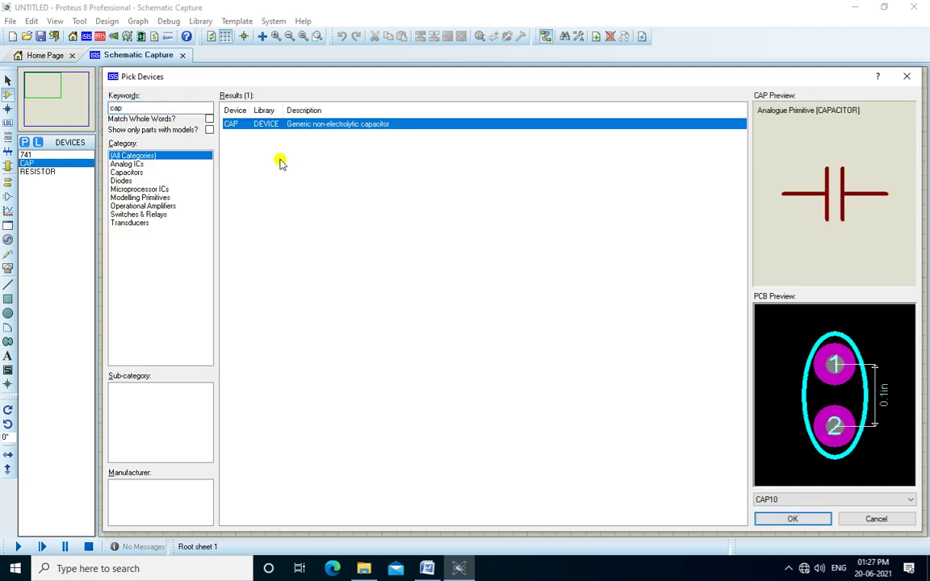
- Place 741 U1 centrally, 10k resistor R1 to its left, and capacitor C1 above right
click(771, 519)
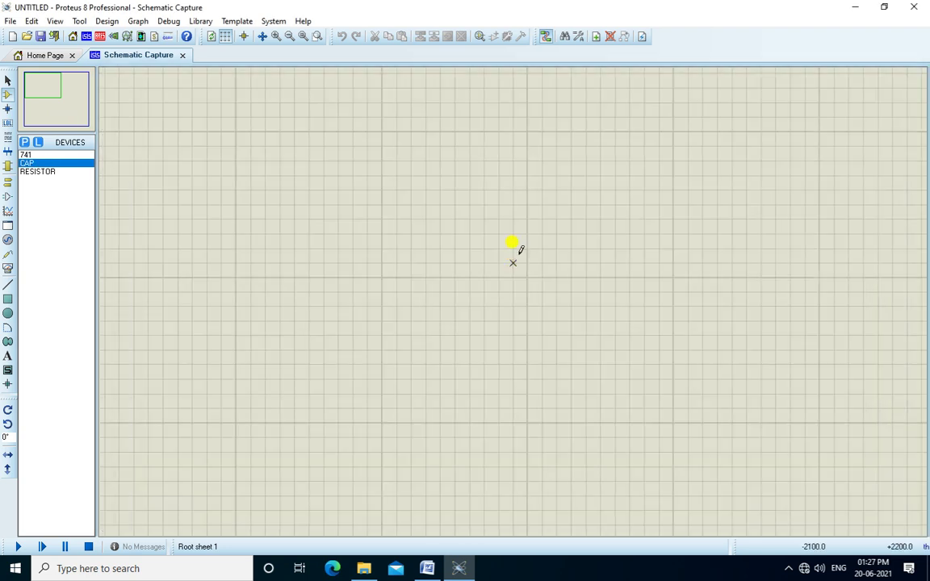
click(29, 155)
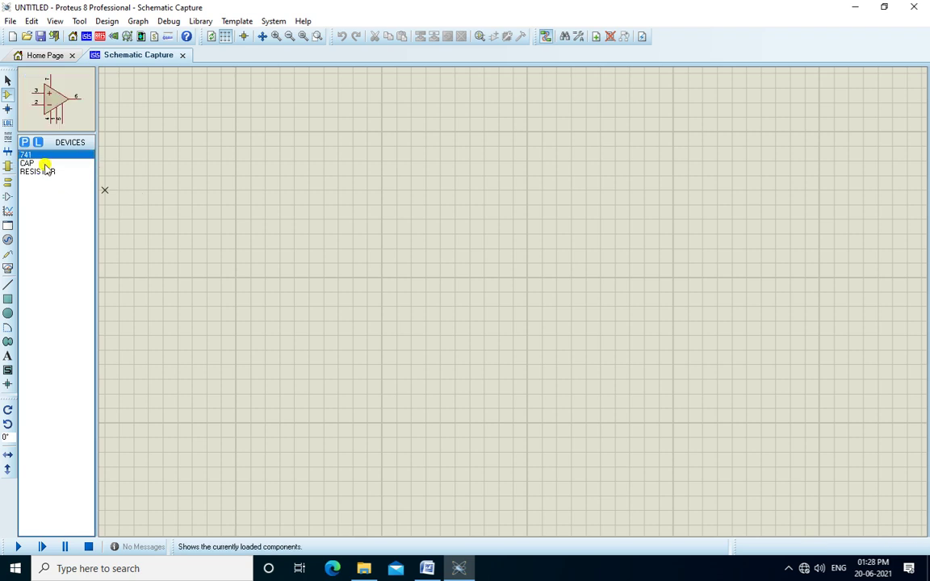
click(494, 160)
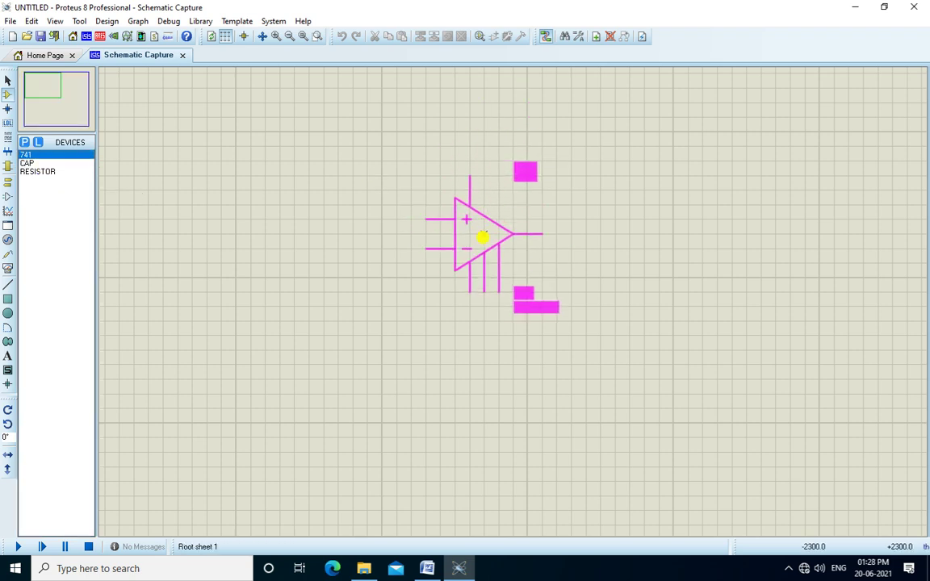
click(489, 237)
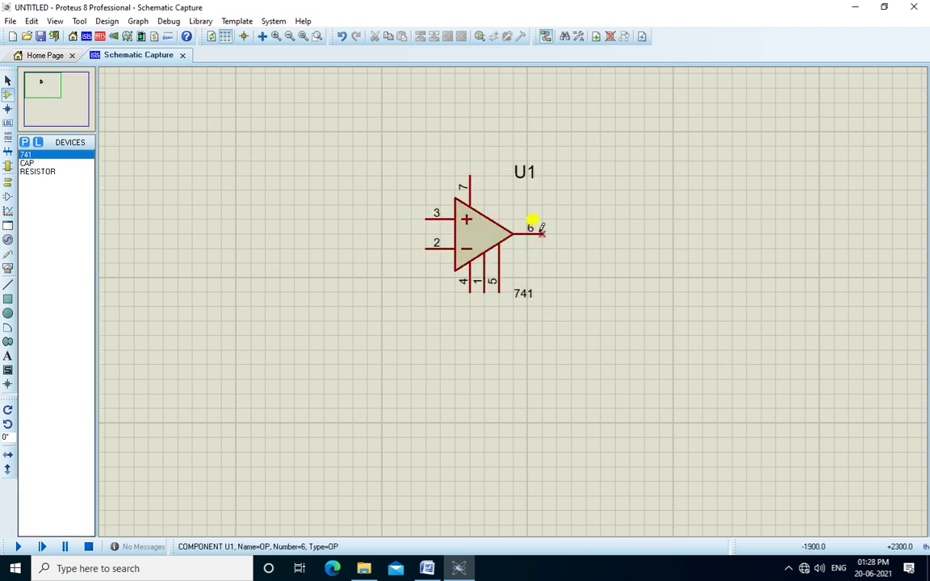
click(35, 174)
click(293, 208)
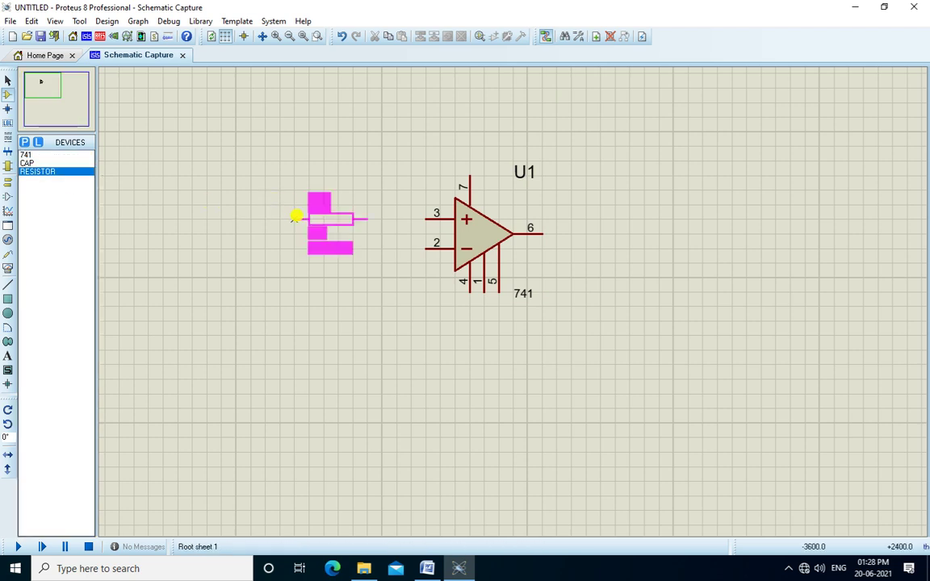
click(292, 219)
click(32, 163)
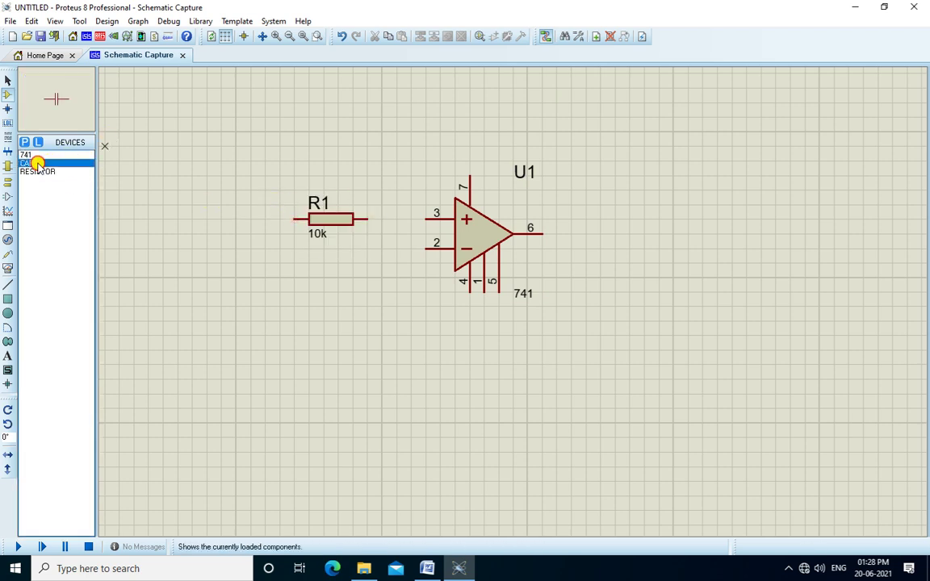
click(585, 129)
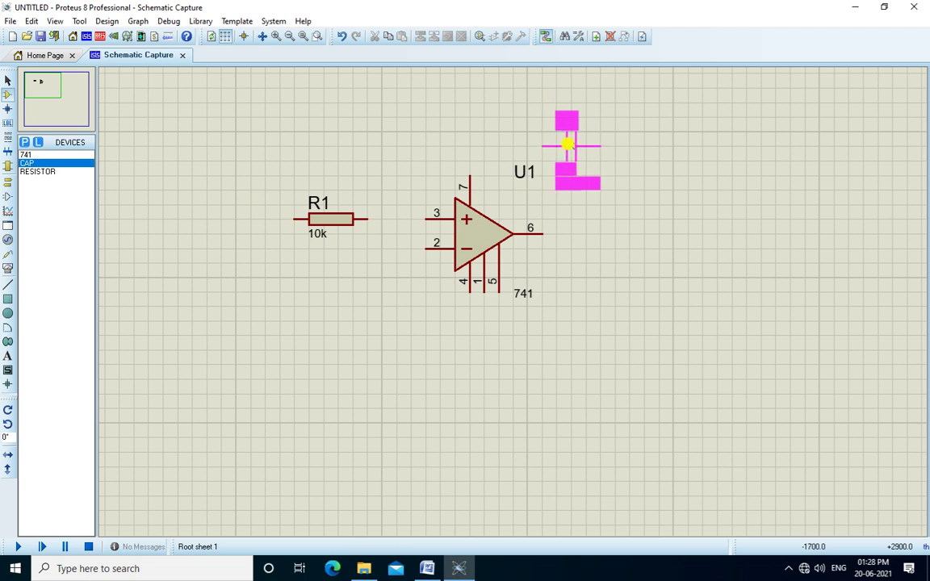
click(568, 146)
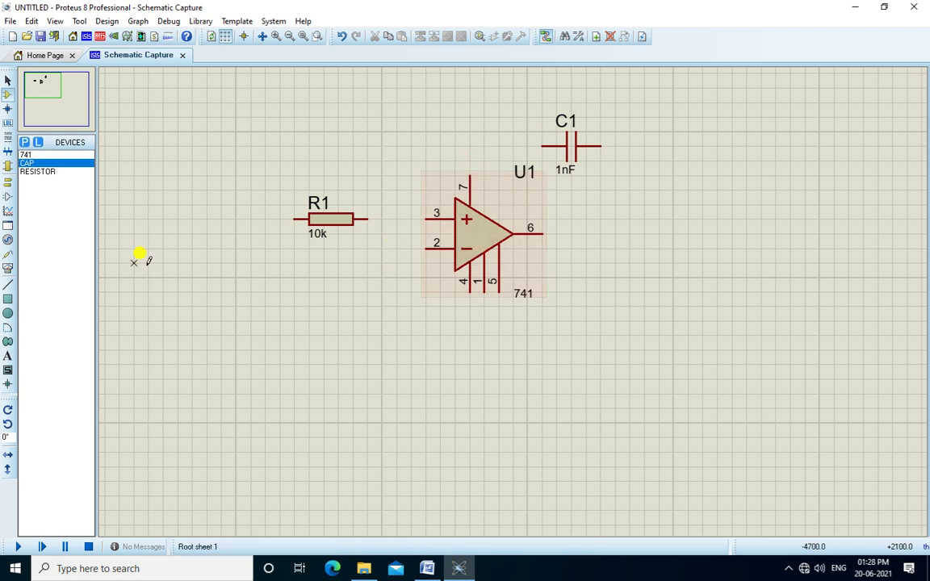
- Place a sine generator to the left of R1
click(7, 242)
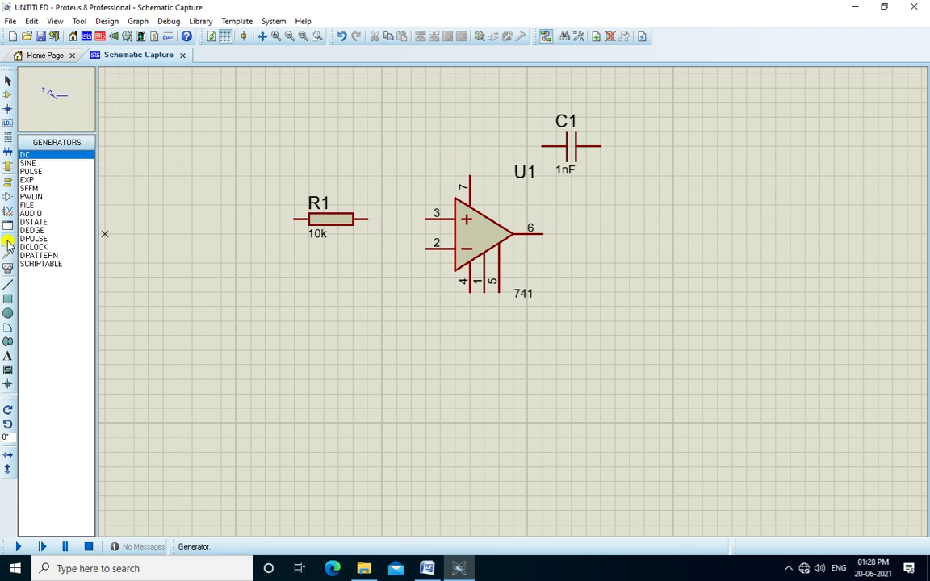
click(29, 163)
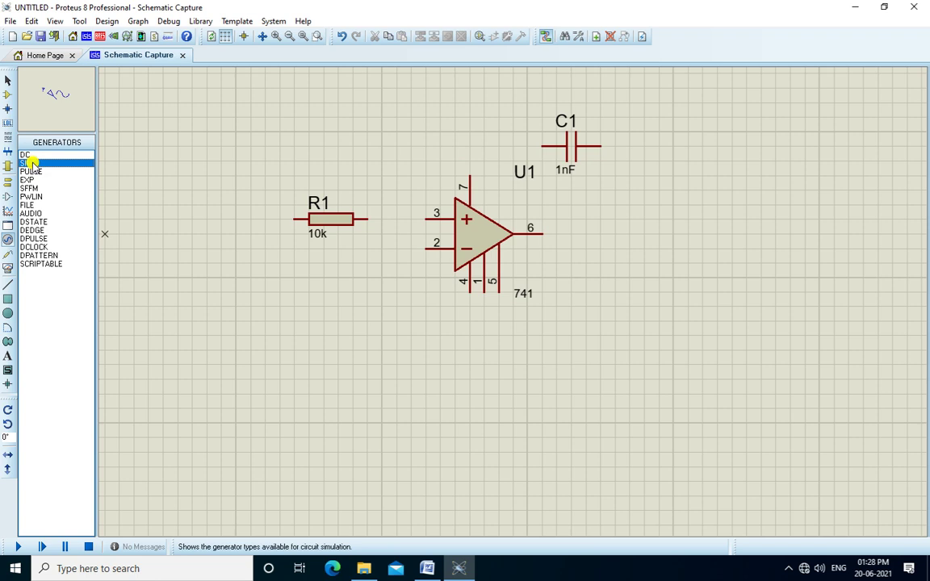
click(172, 198)
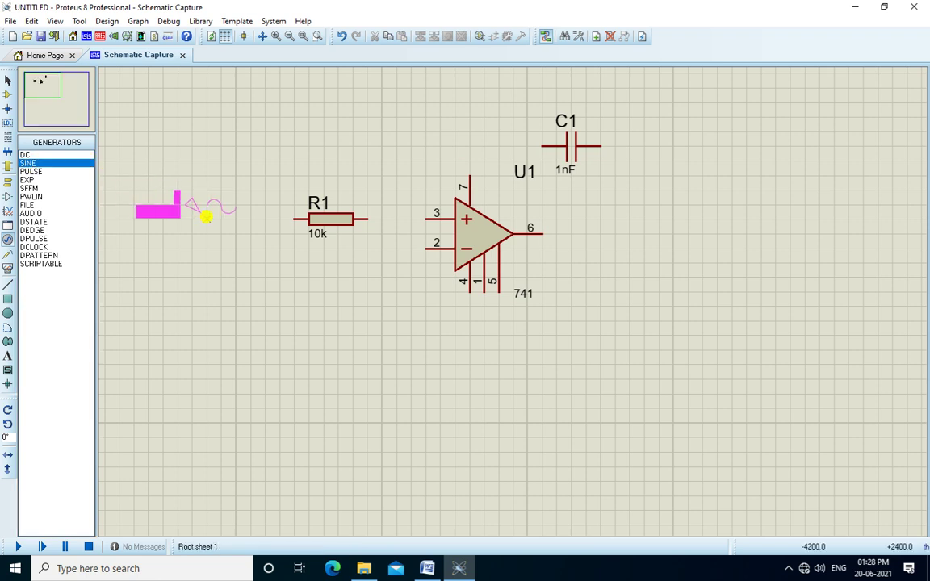
click(196, 209)
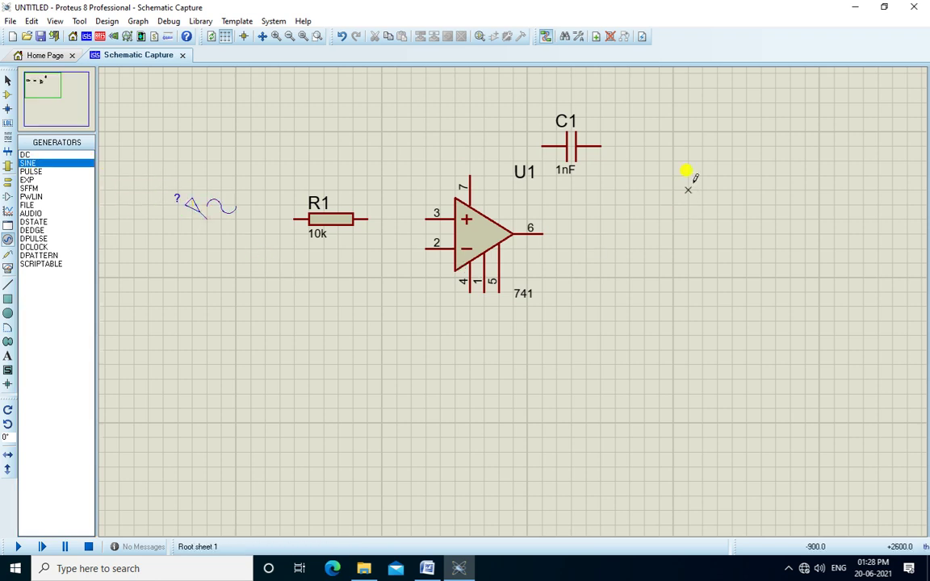
- Add an oscilloscope virtual instrument to the right of the op-amp
right_click(667, 110)
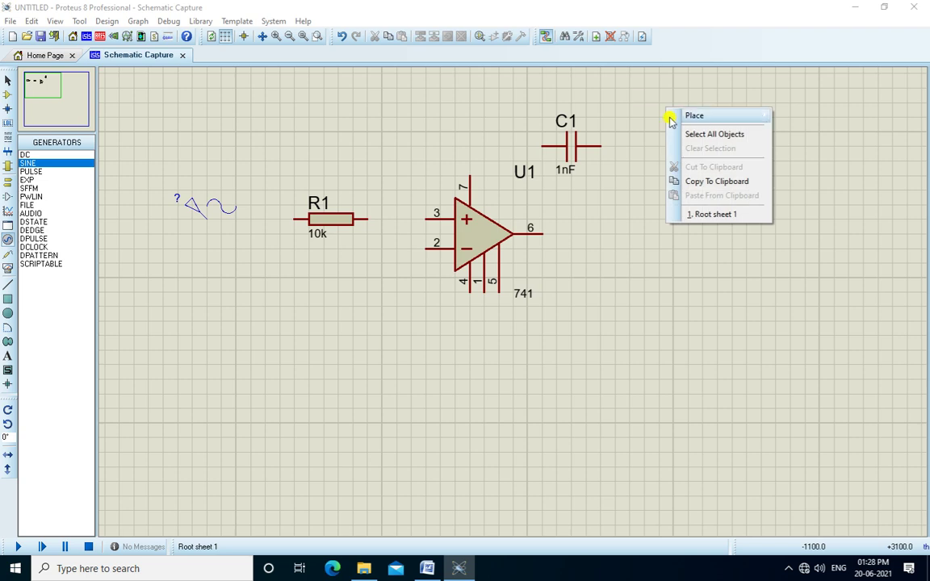
mouse_move(706, 116)
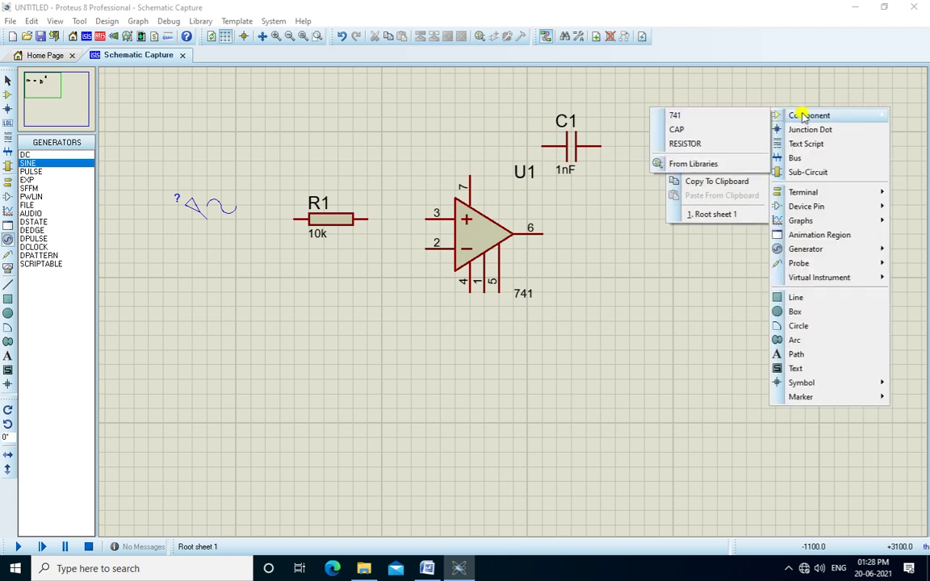
mouse_move(805, 280)
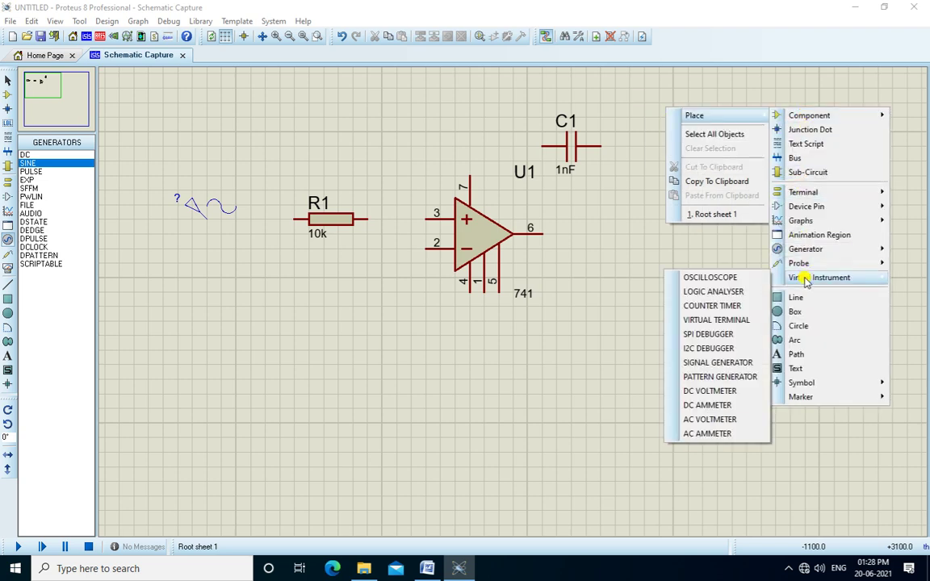
click(742, 277)
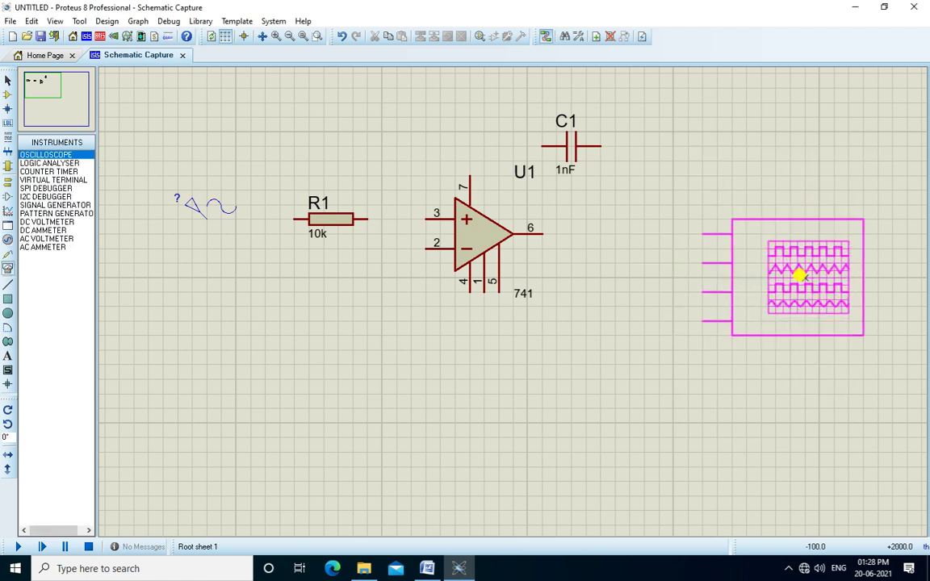
click(794, 249)
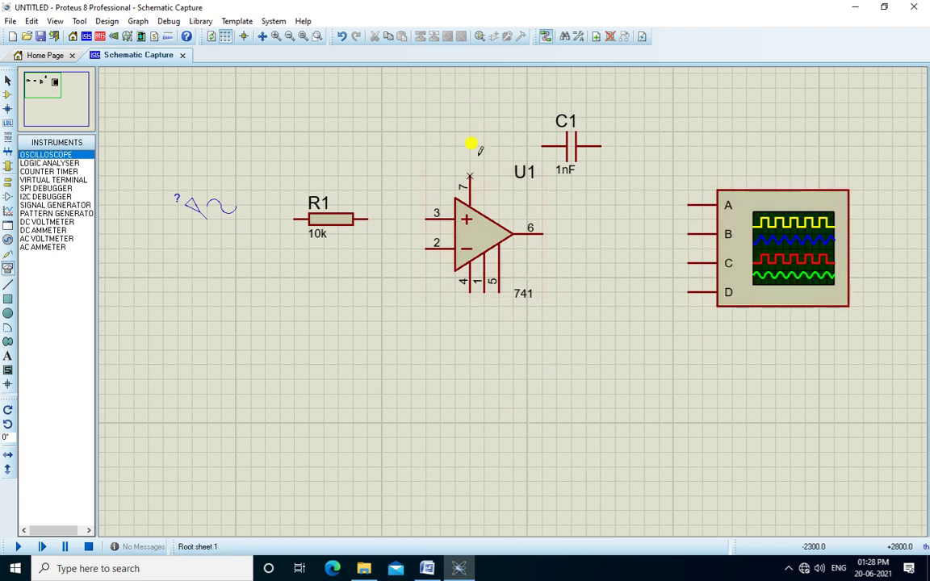
click(8, 239)
- Place two DC generators, one above and one below the op-amp
click(26, 155)
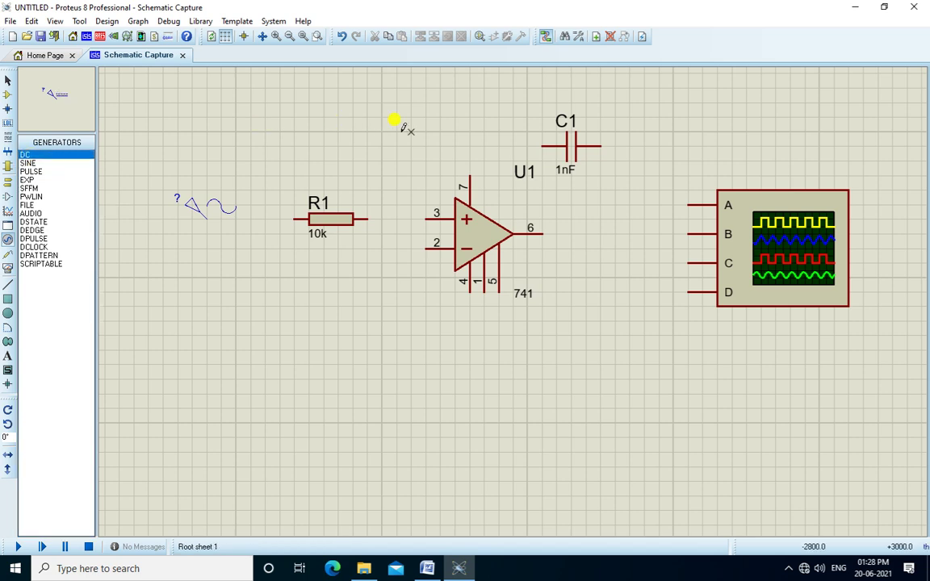
click(471, 107)
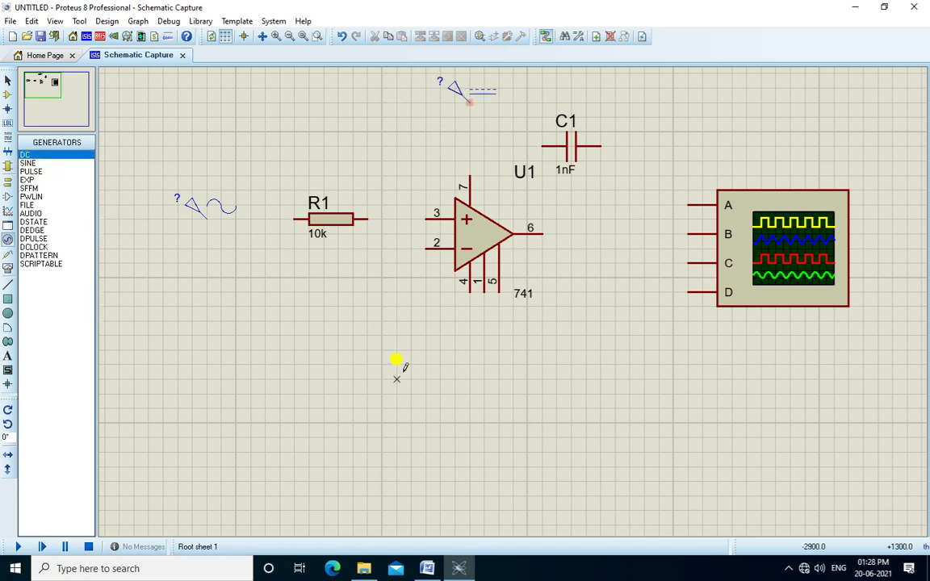
click(445, 346)
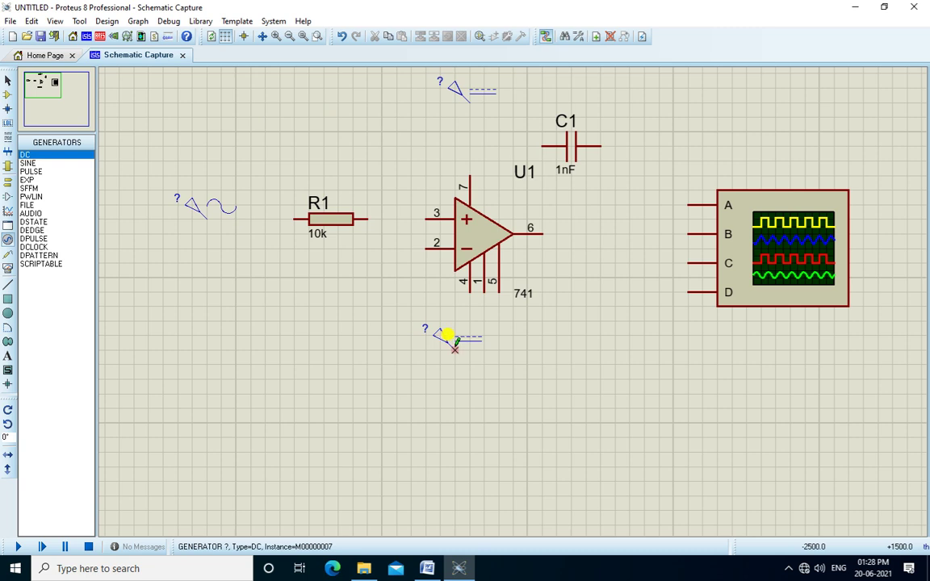
- Add a ground symbol left of the op-amp and Y-mirror the 741
click(7, 184)
click(35, 196)
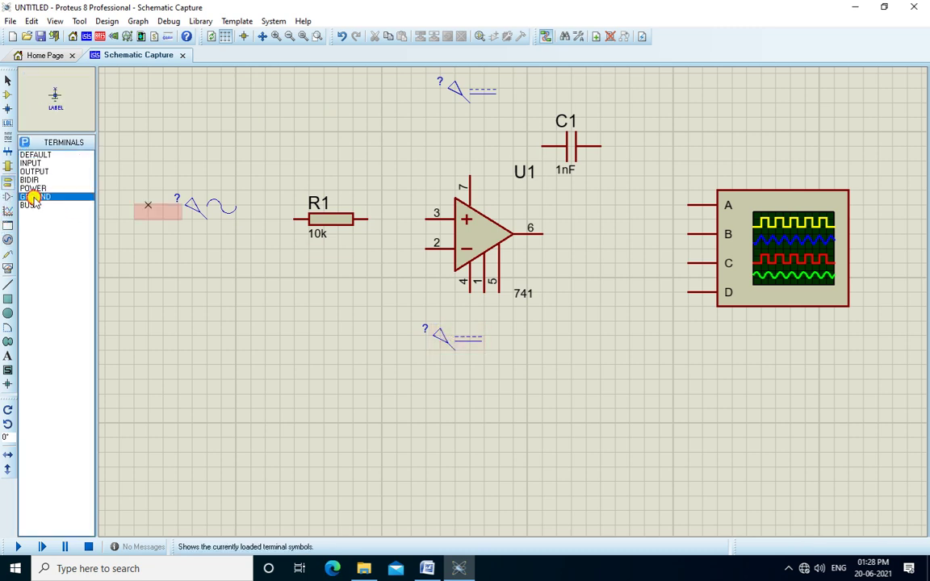
click(395, 292)
right_click(485, 236)
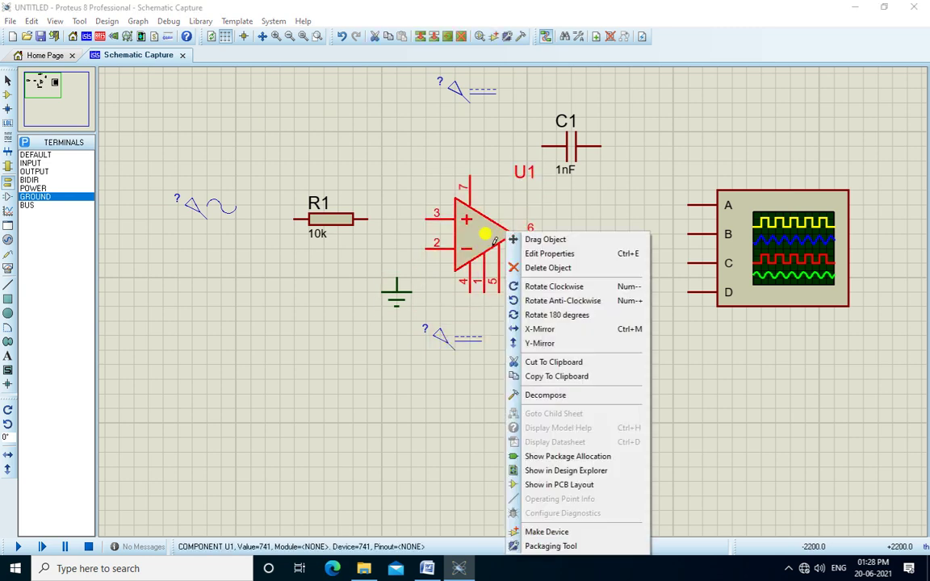
click(541, 343)
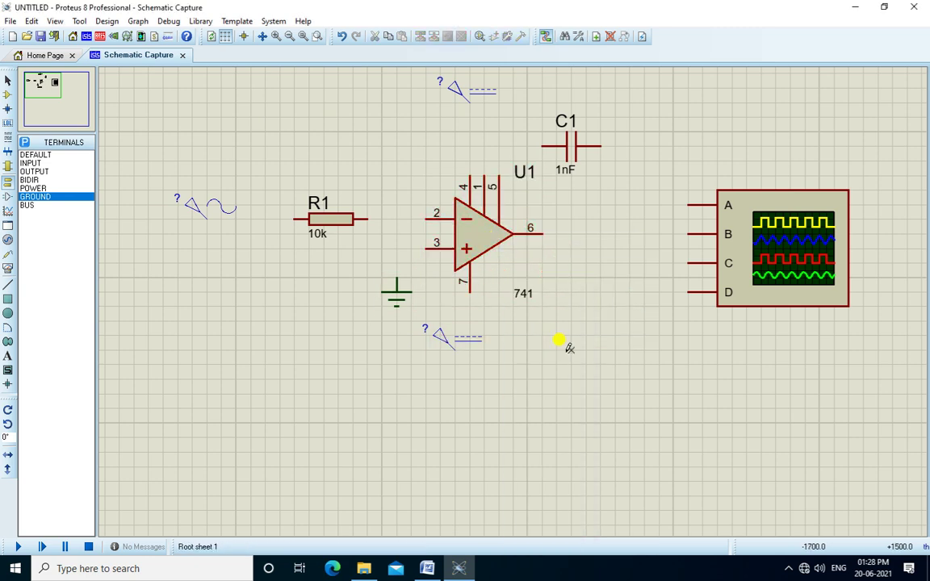
- Wire source to R1, R1 to pin 2, pin 3 to ground, and C1 across pins 2 and 6
click(289, 218)
click(206, 217)
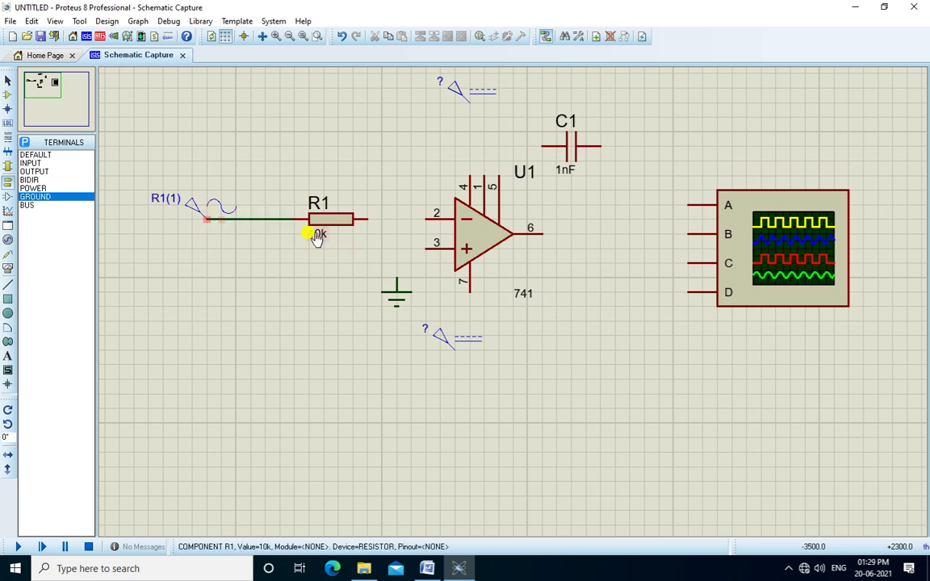
click(365, 216)
click(426, 213)
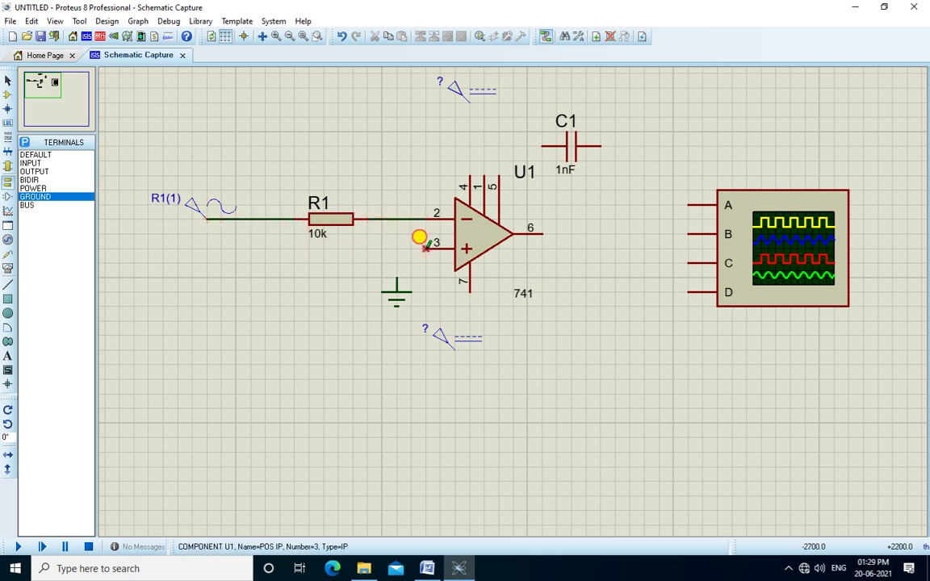
click(425, 243)
click(395, 255)
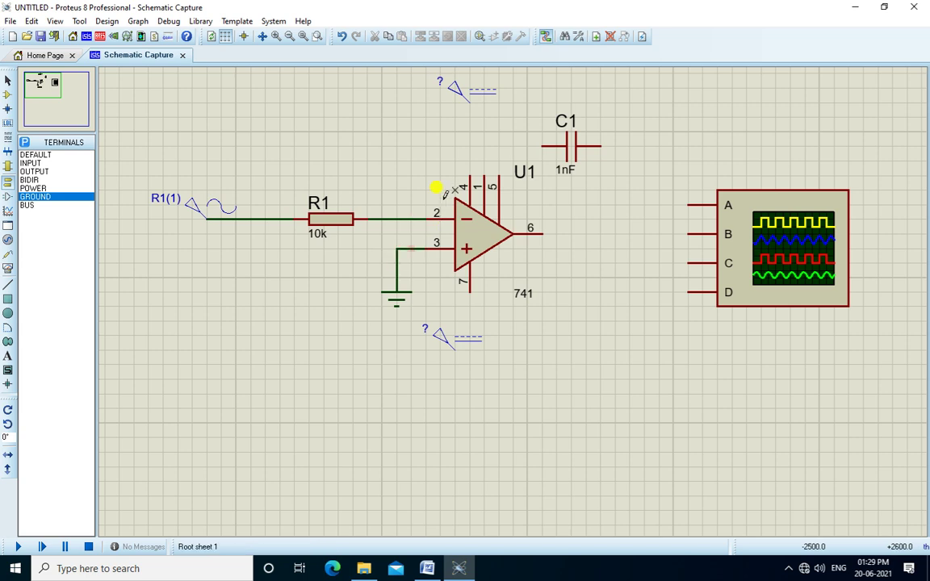
click(541, 144)
click(396, 218)
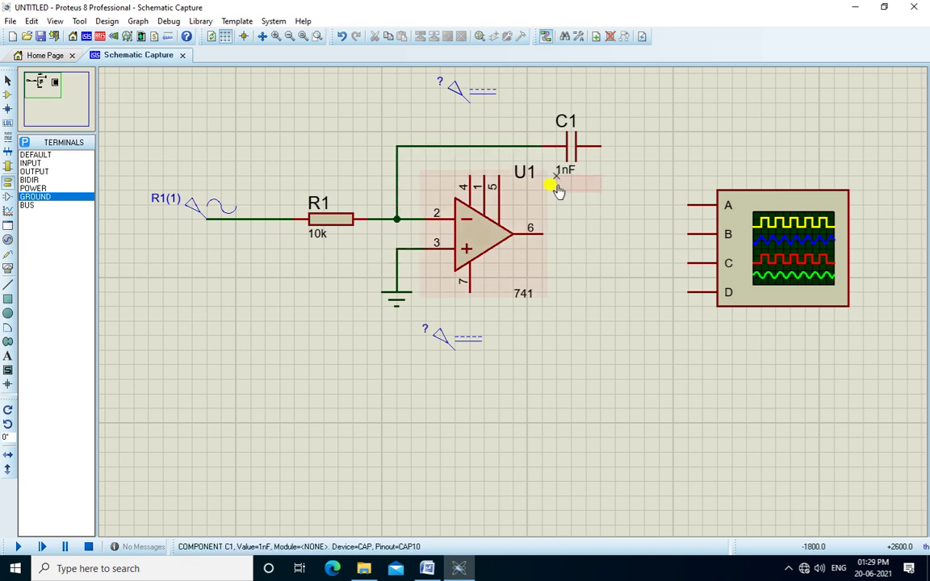
click(600, 144)
click(541, 232)
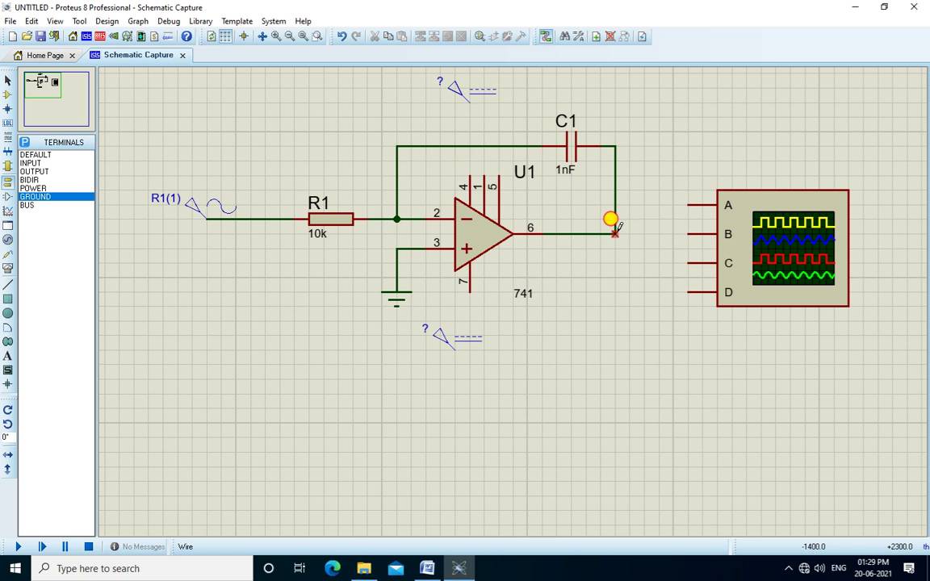
- Wire the output to scope channel B and the DC generators to pins 4 and 7
click(614, 233)
click(684, 233)
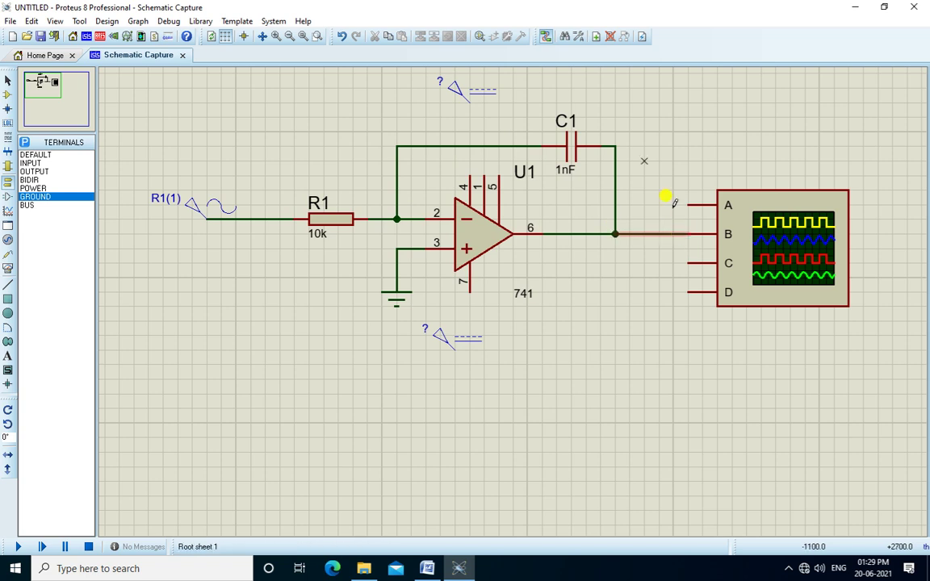
click(469, 97)
click(469, 176)
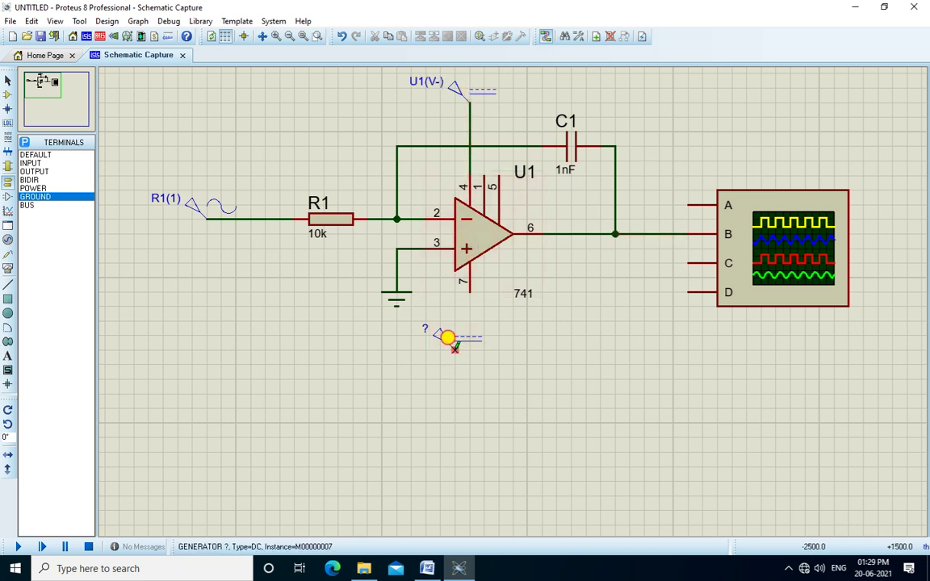
click(447, 337)
click(458, 281)
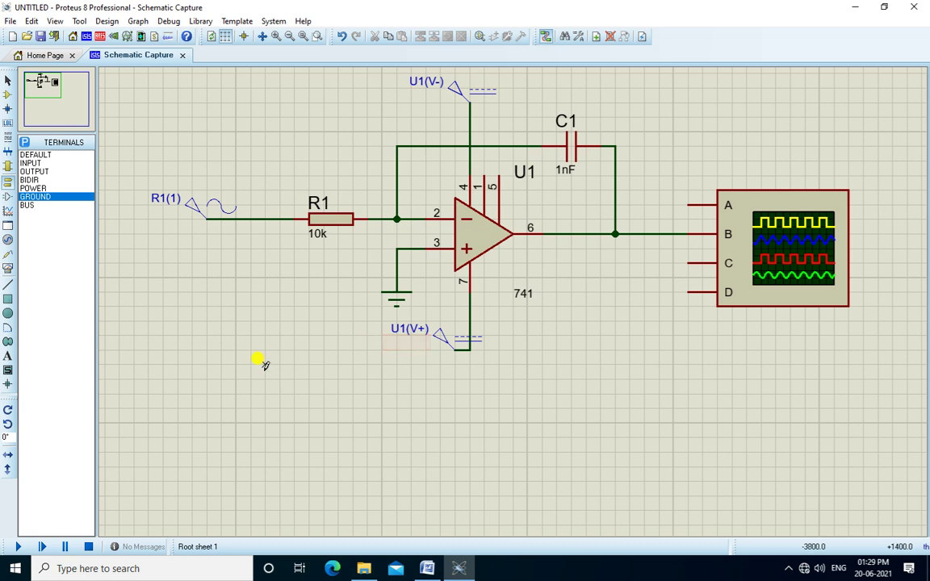
double_click(468, 88)
- Confirm the negative supply voltage and set the positive supply generator to 9 V
double_click(541, 142)
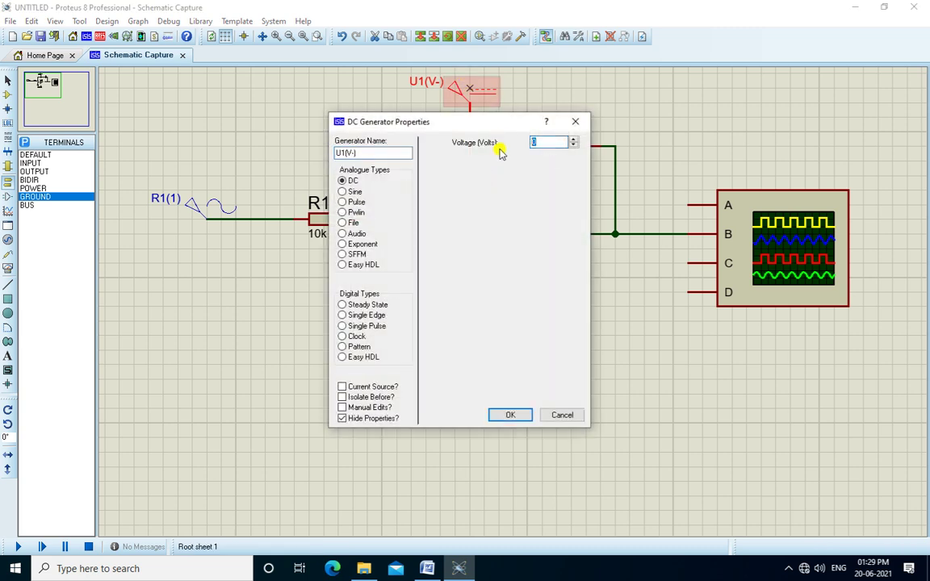
key(Return)
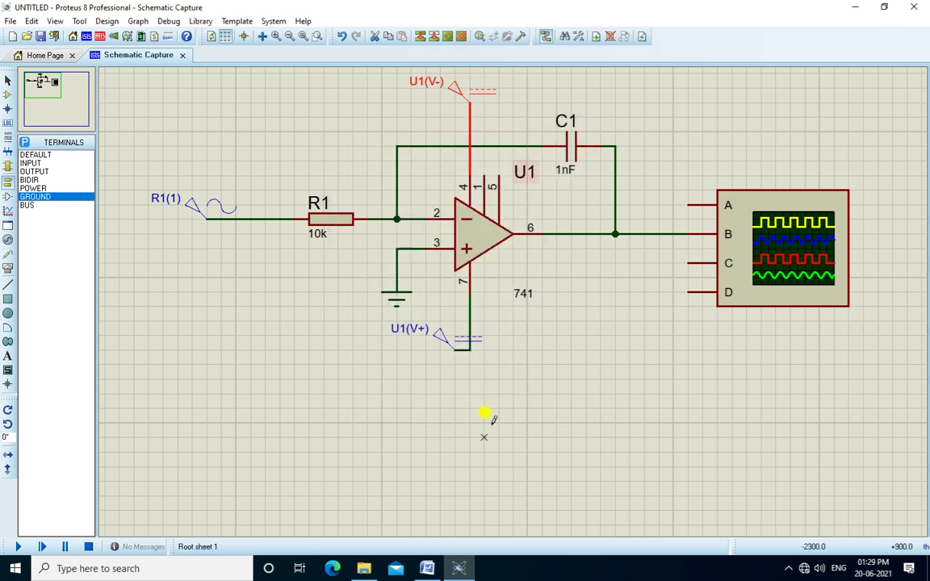
double_click(440, 338)
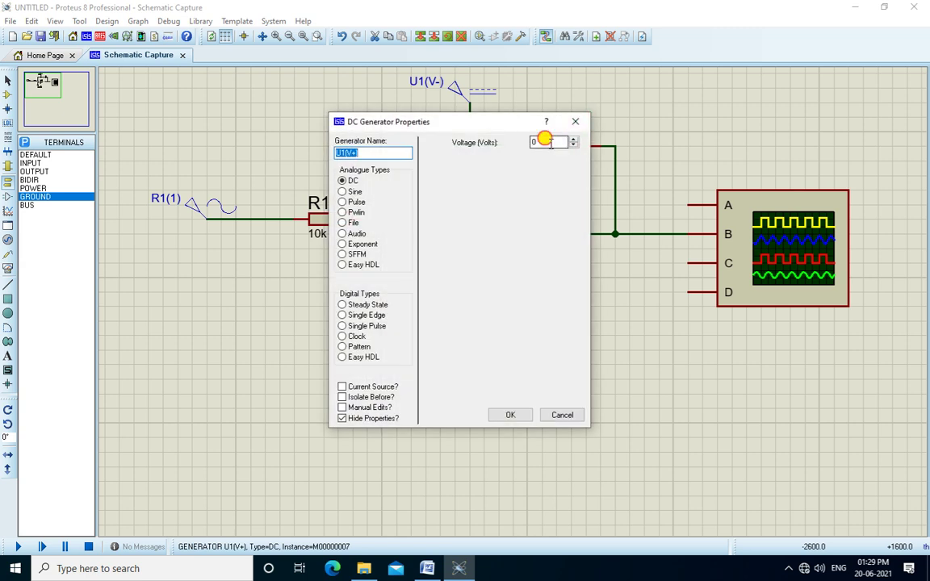
double_click(545, 141)
key(Return)
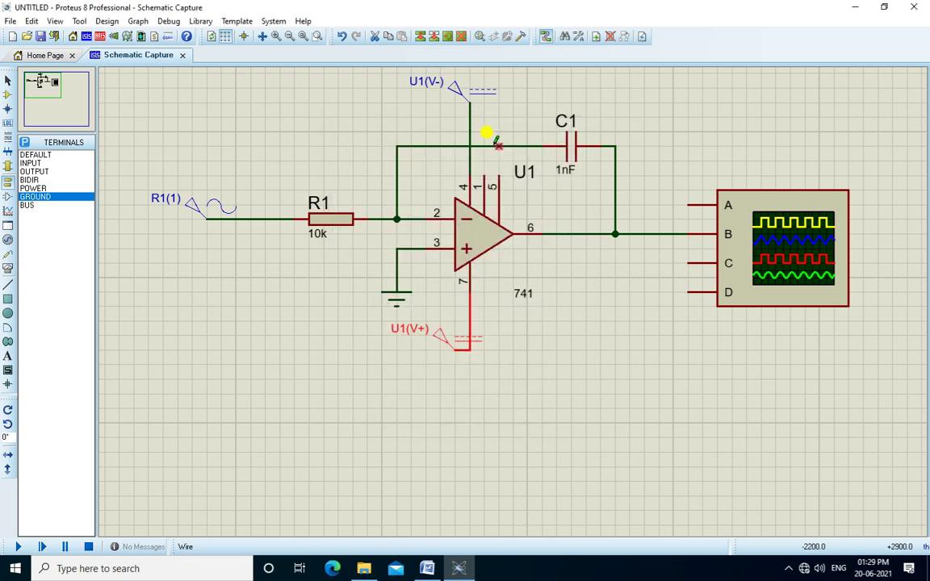
- Change capacitor C1's value to 0.1uF
double_click(568, 175)
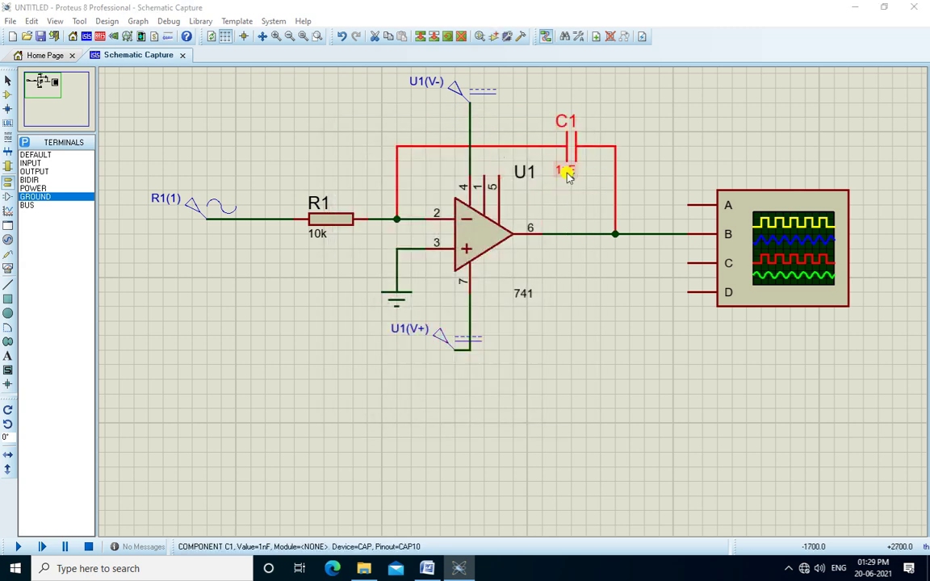
click(397, 174)
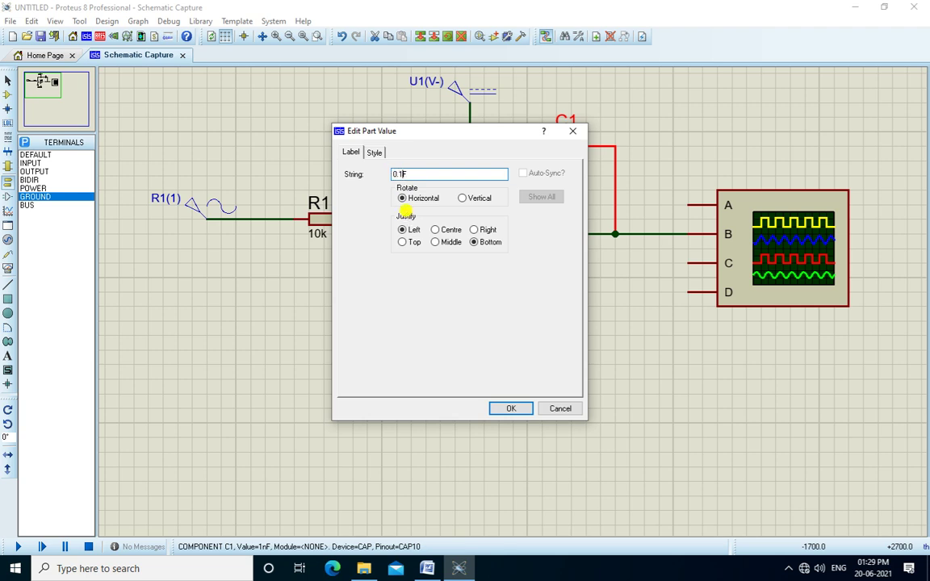
text(u)
key(Return)
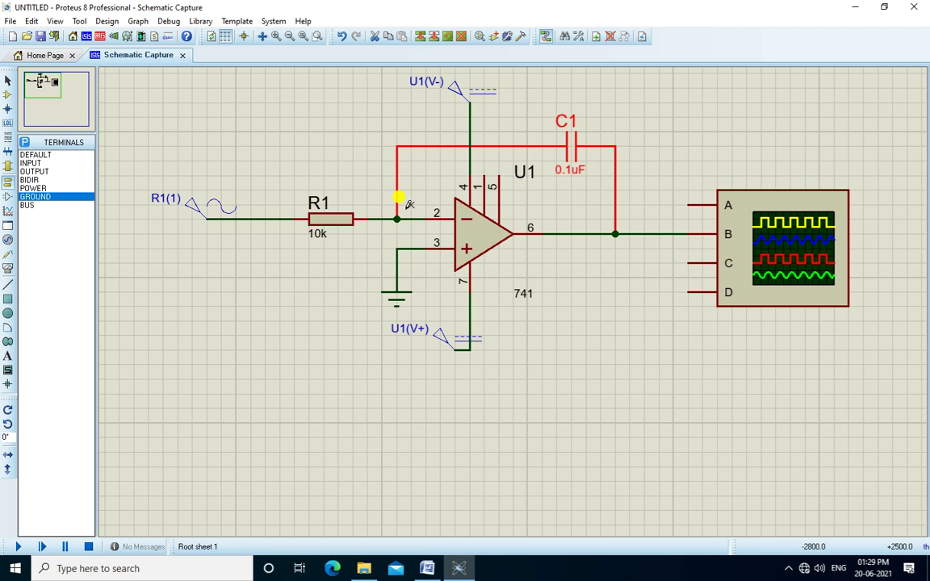
- Set the sine source amplitude to 5 V and change its frequency
double_click(201, 207)
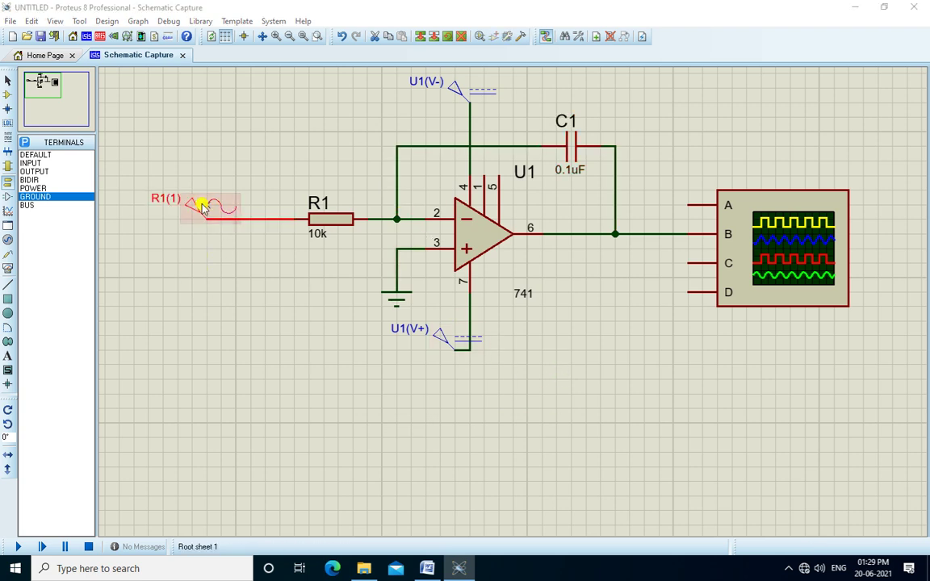
double_click(536, 173)
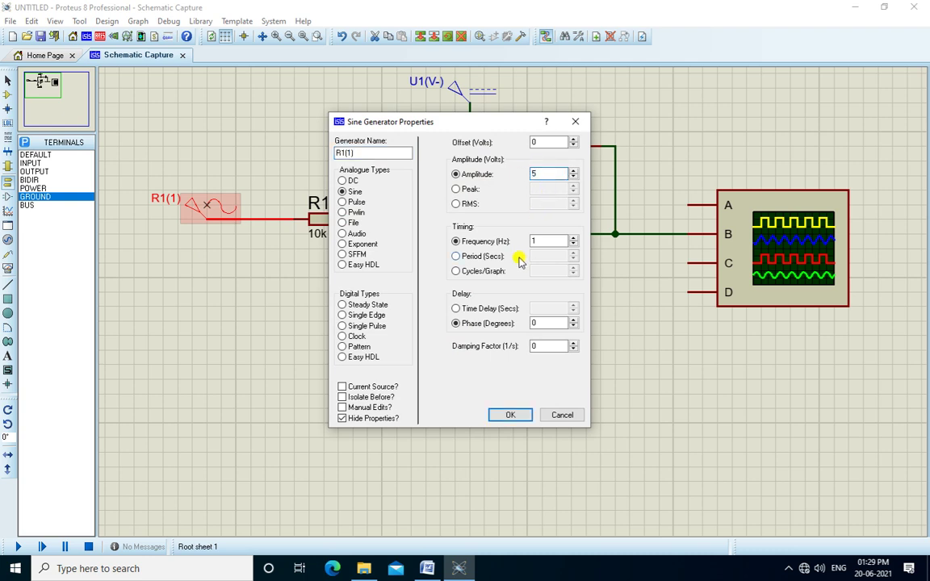
double_click(540, 240)
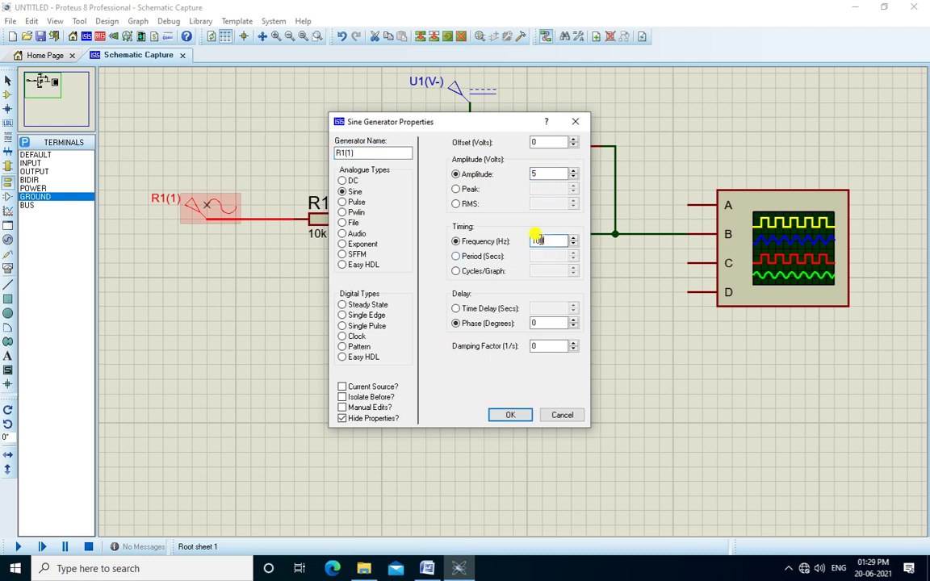
click(510, 415)
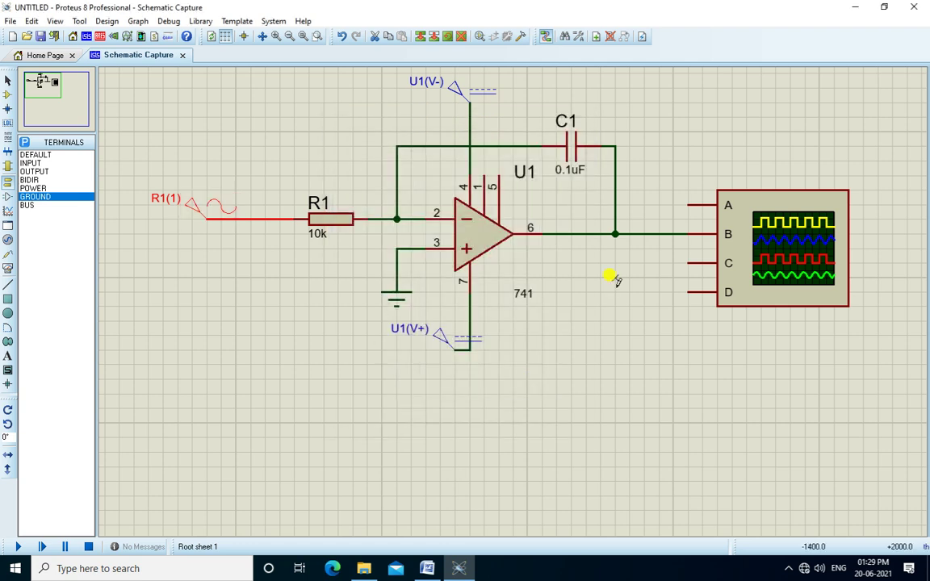
- Connect oscilloscope channel A to the sine input wire left of R1
click(688, 204)
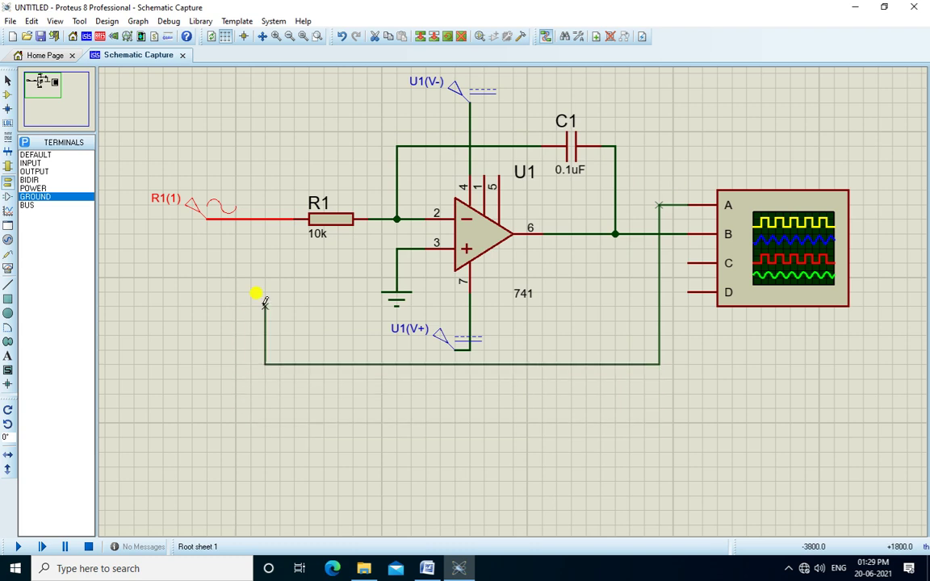
click(264, 219)
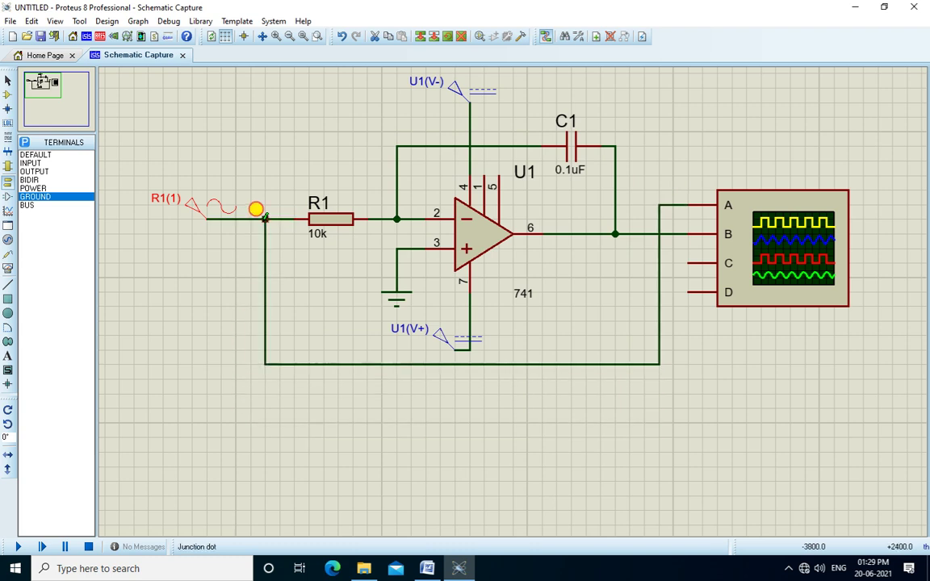
- Start the simulation and set oscilloscope channel A to 2 V/div
click(18, 547)
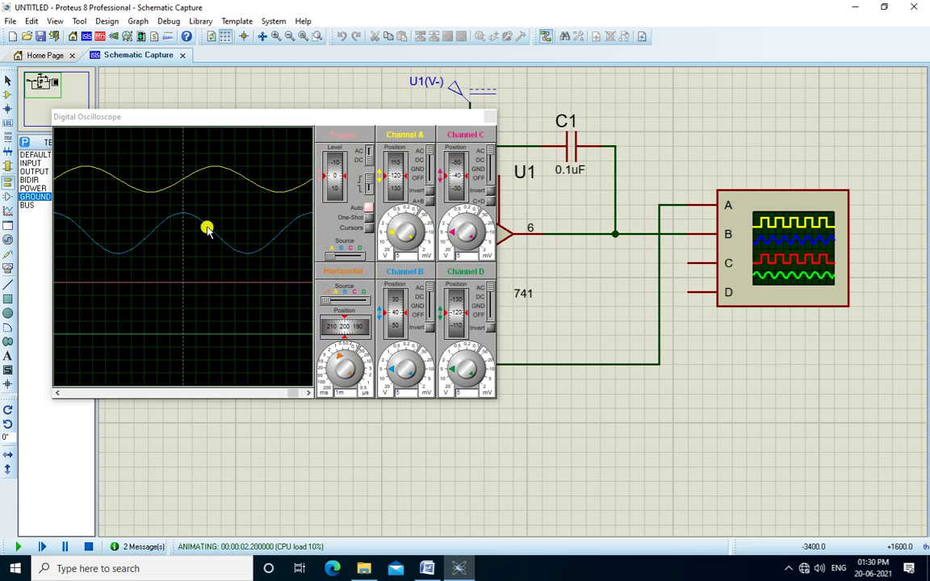
click(391, 233)
click(391, 232)
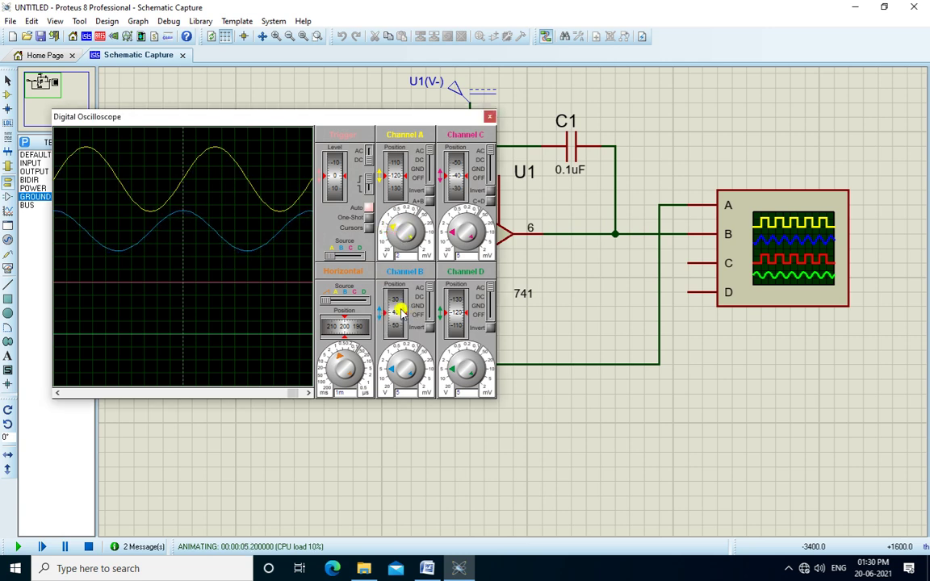
click(392, 368)
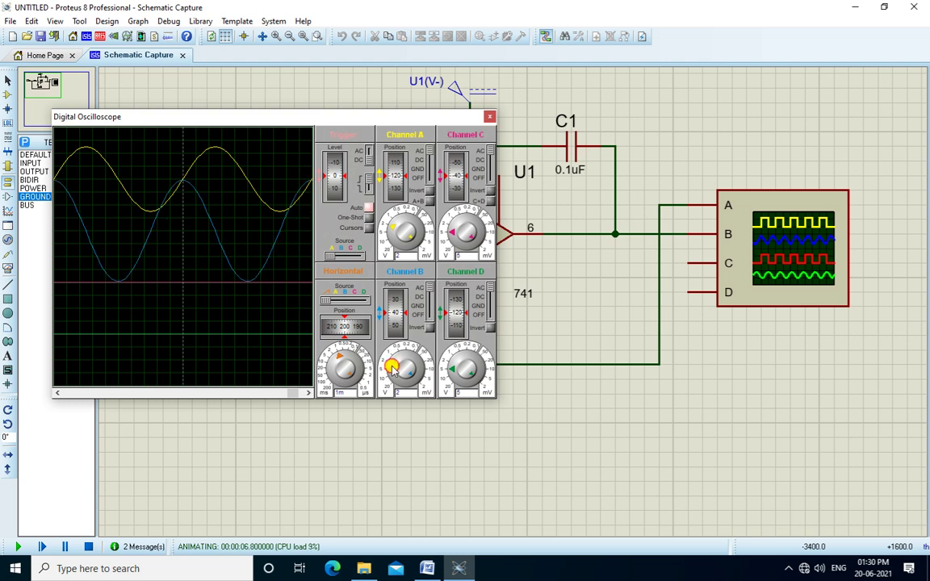
click(391, 368)
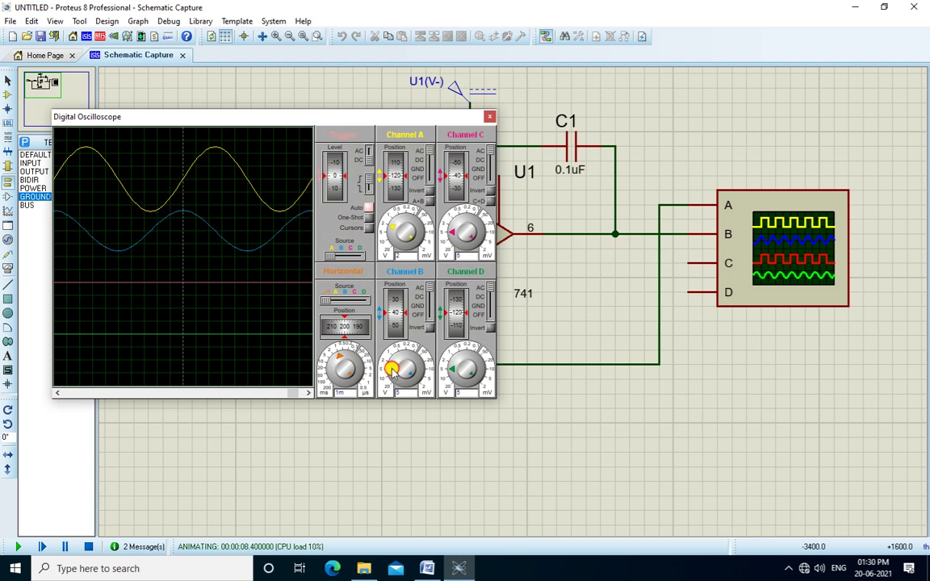
- Separate the A, B, C and D traces vertically and move the scope window aside
drag(394, 174, 394, 176)
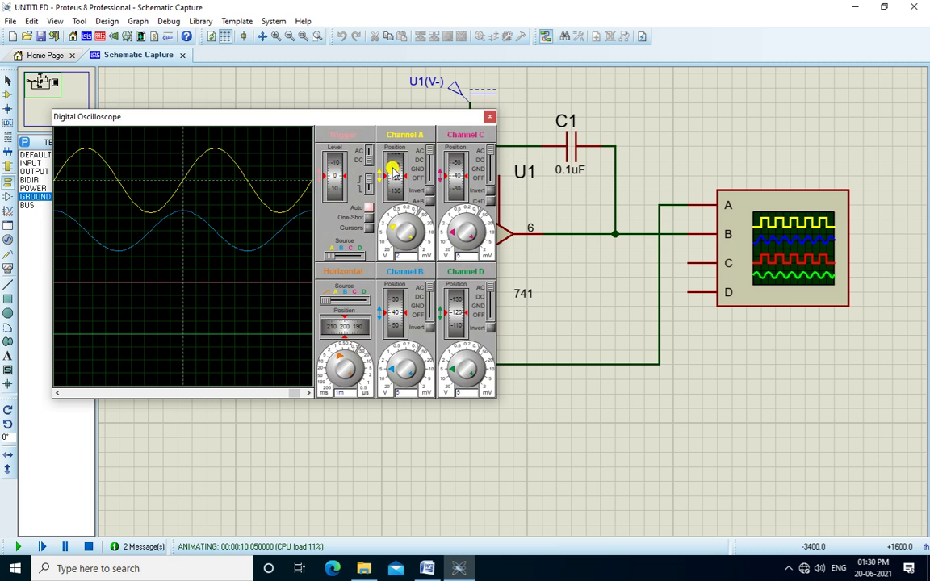
drag(446, 191, 452, 137)
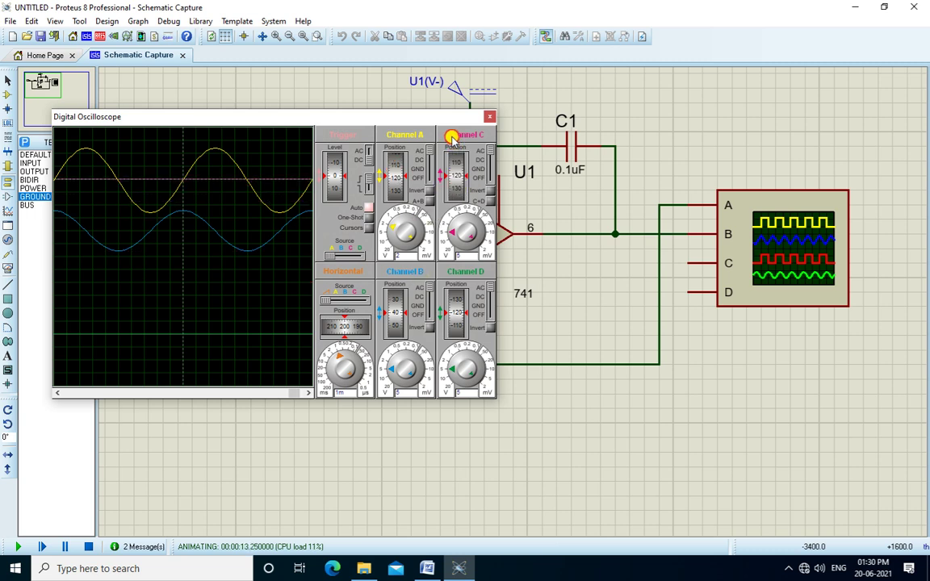
scroll(394, 309, down, 3)
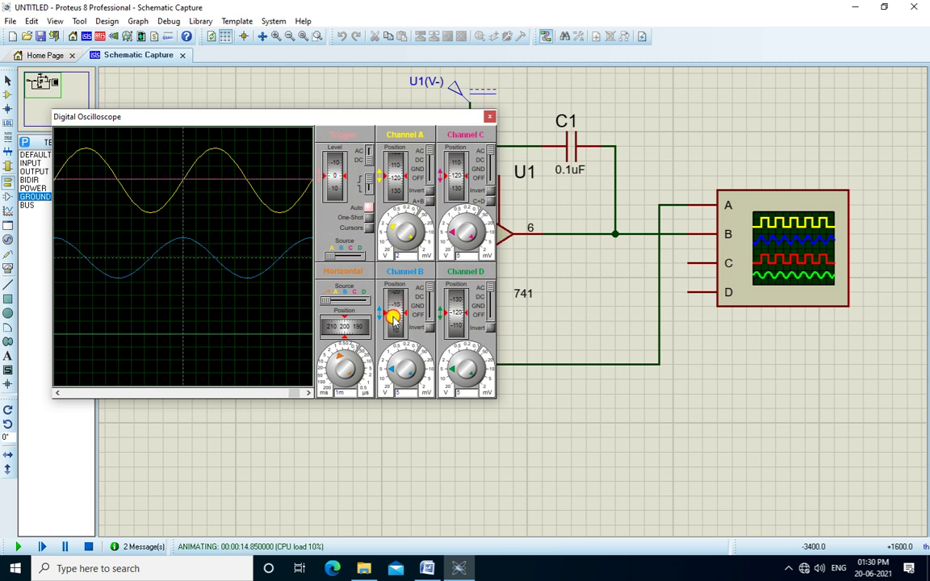
drag(461, 317, 454, 296)
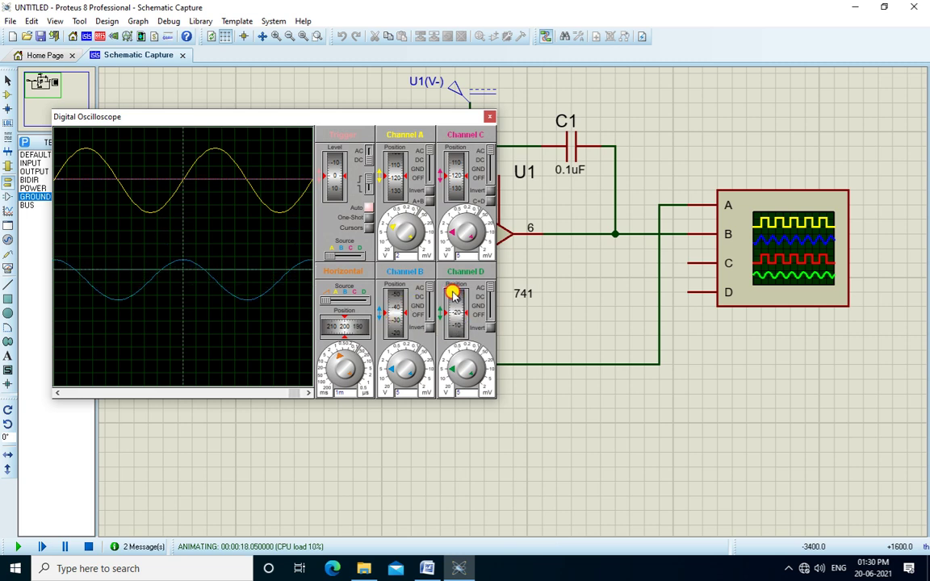
click(419, 314)
drag(395, 320, 392, 315)
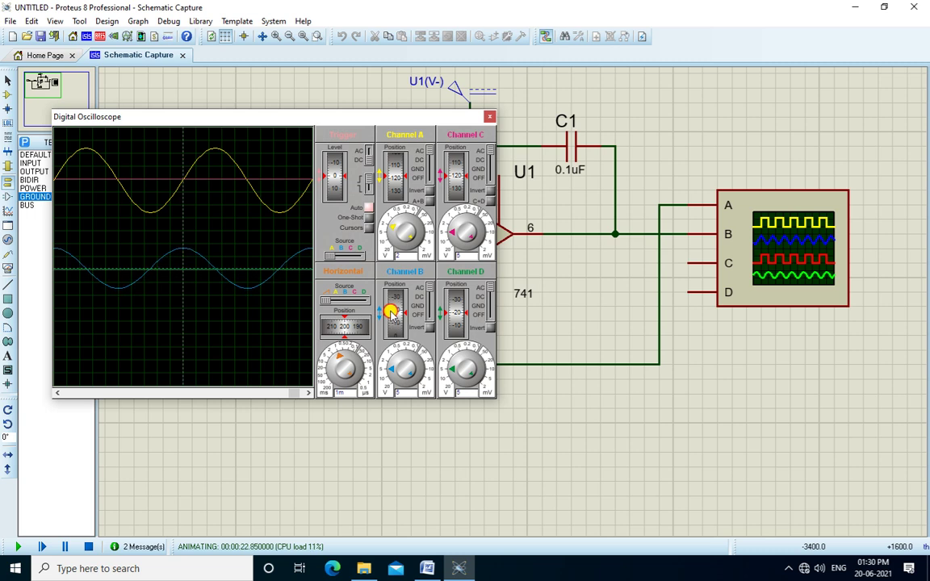
drag(90, 121, 307, 147)
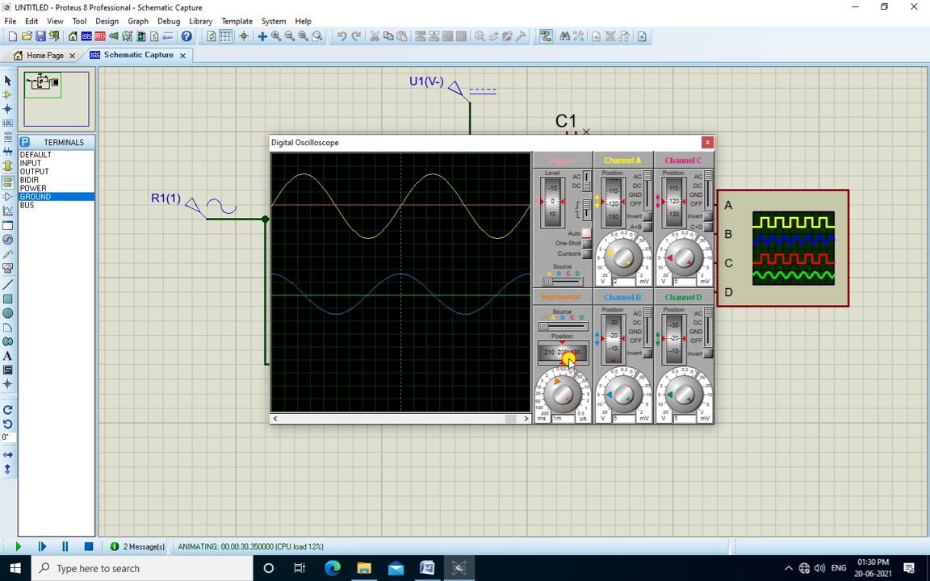
scroll(568, 360, down, 1)
- Stop the running simulation and return to the Word lab sheet
scroll(568, 360, up, 1)
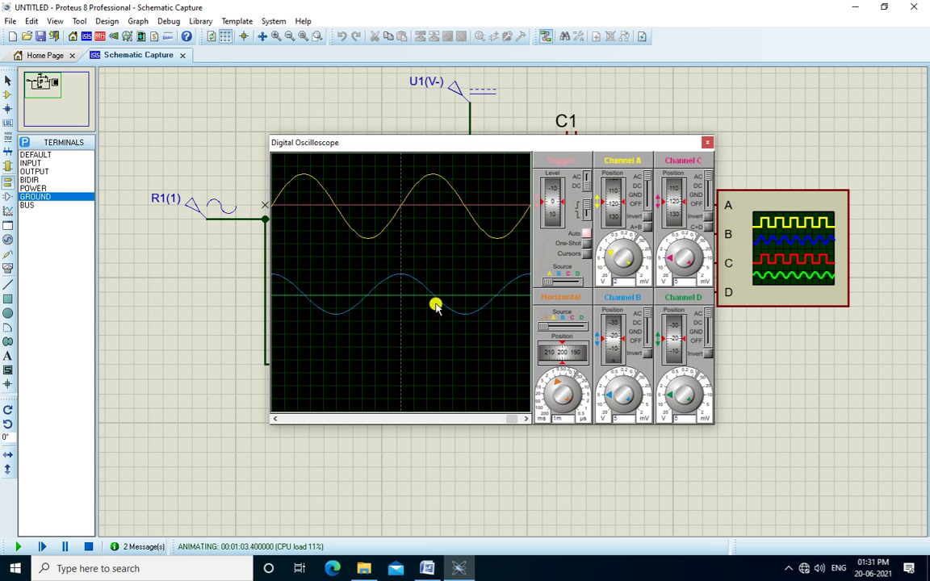
click(88, 547)
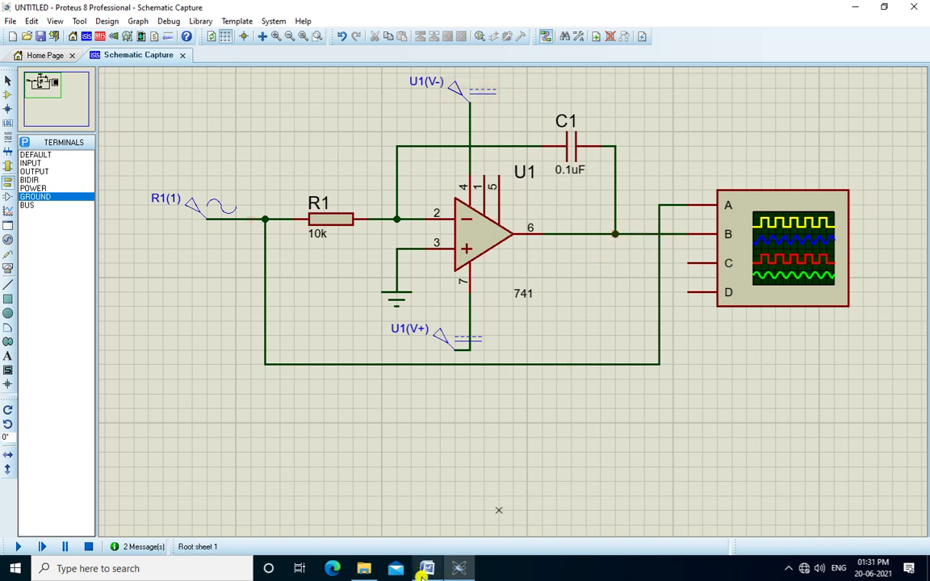
click(427, 568)
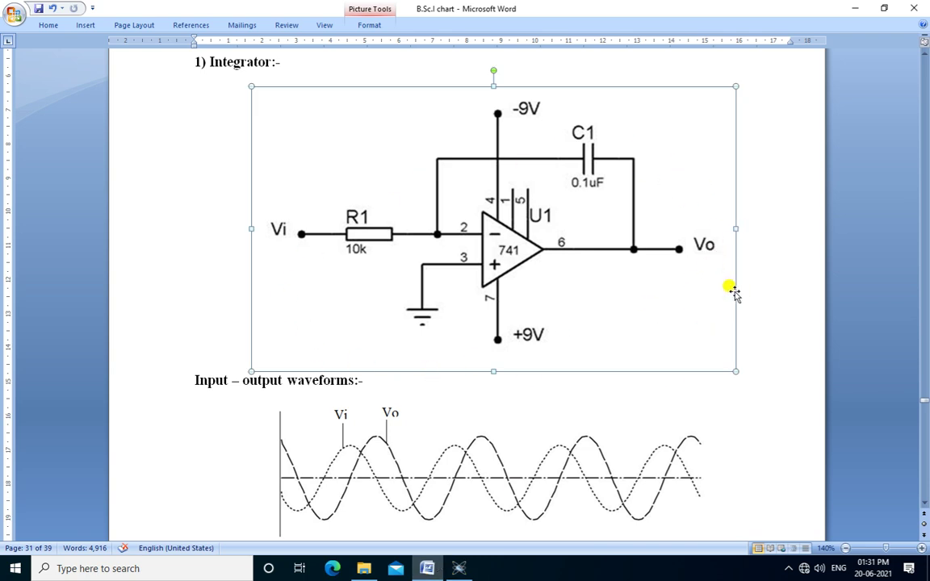
- Check the lab sheet's expected input–output waveforms, then go back to the Proteus schematic
scroll(744, 316, down, 6)
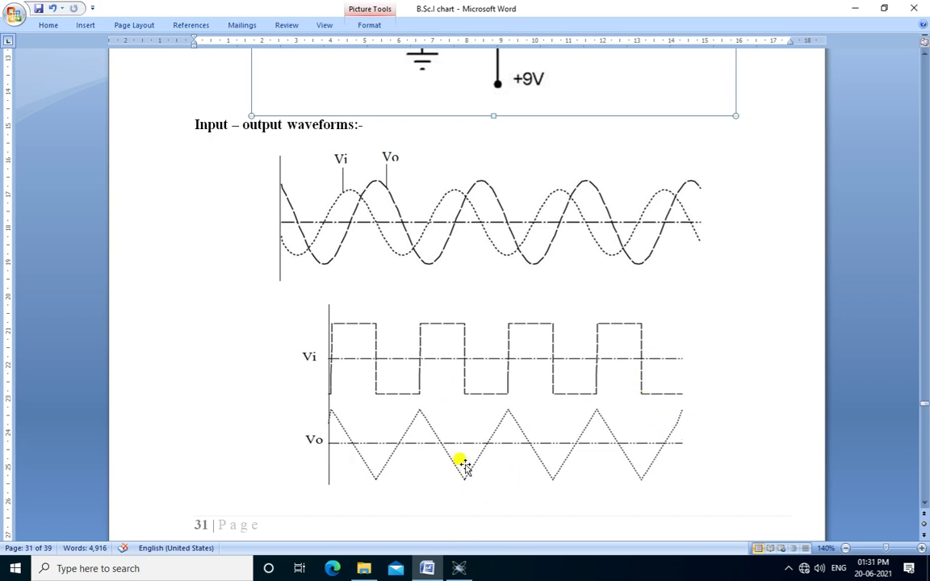
click(458, 568)
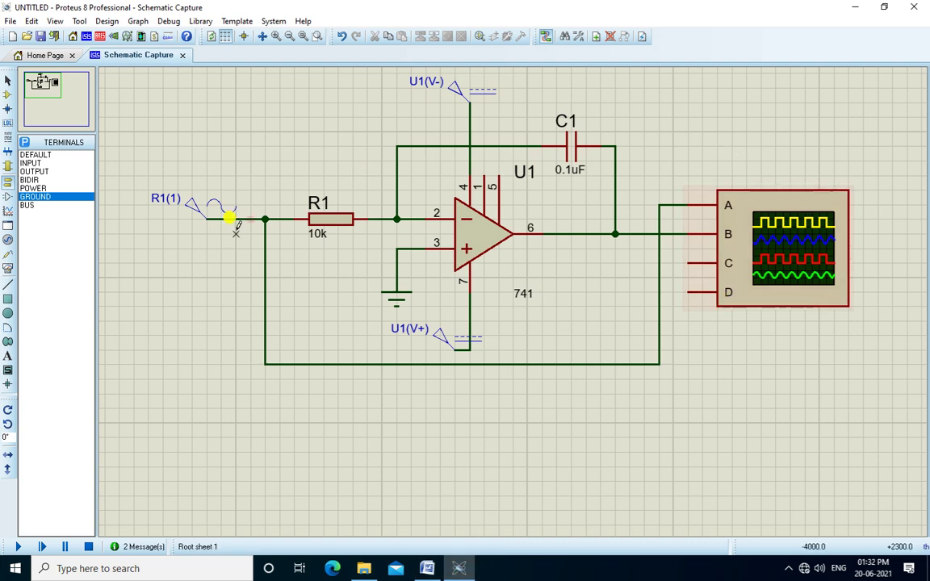
- Change the R1(1) input generator from a sine source to a pulse source
double_click(192, 203)
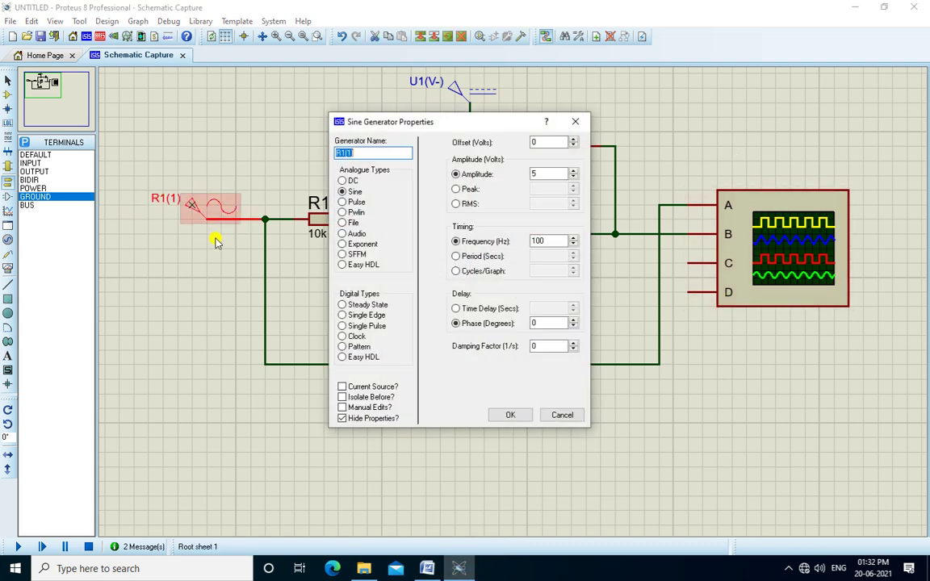
click(352, 205)
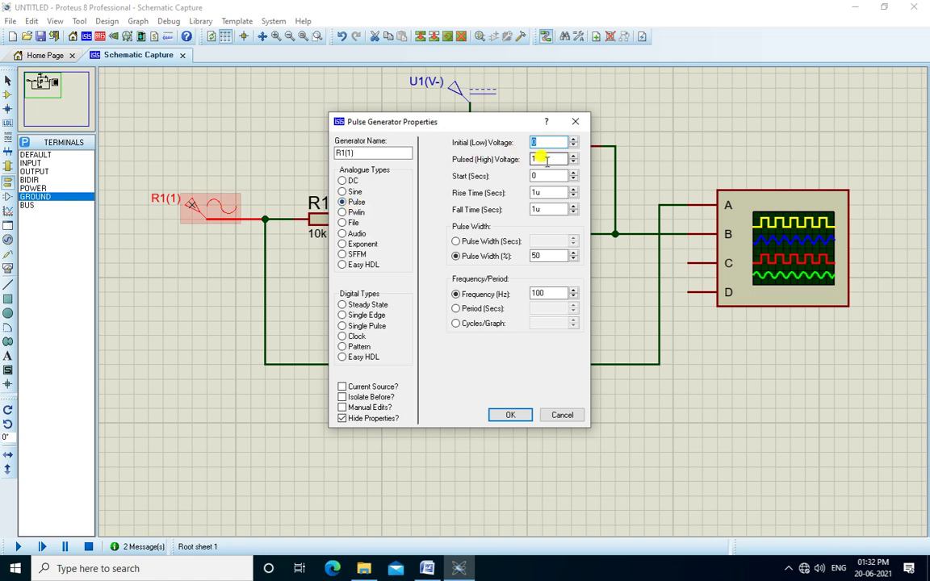
key(Tab)
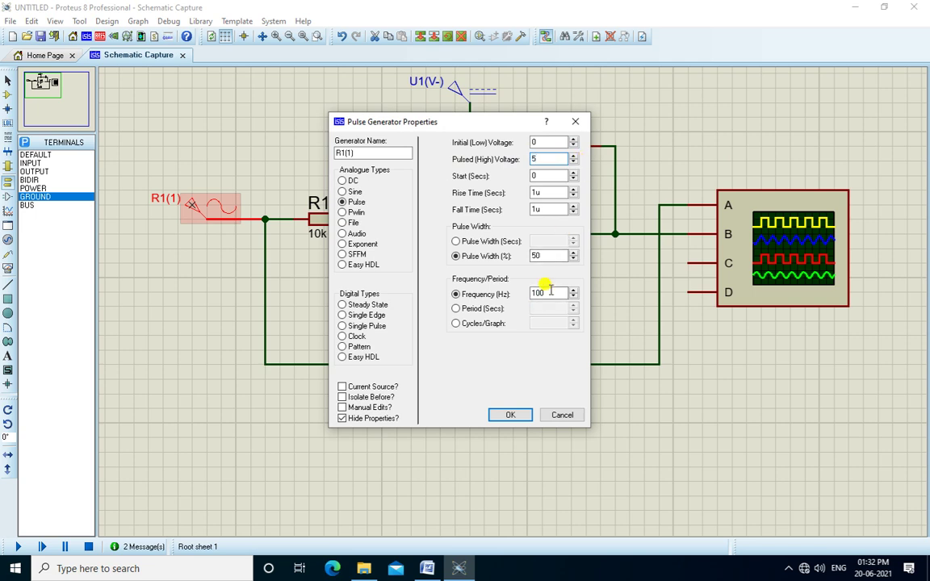
- Apply a 5 V pulsed high voltage and start the simulation
text(5)
click(510, 414)
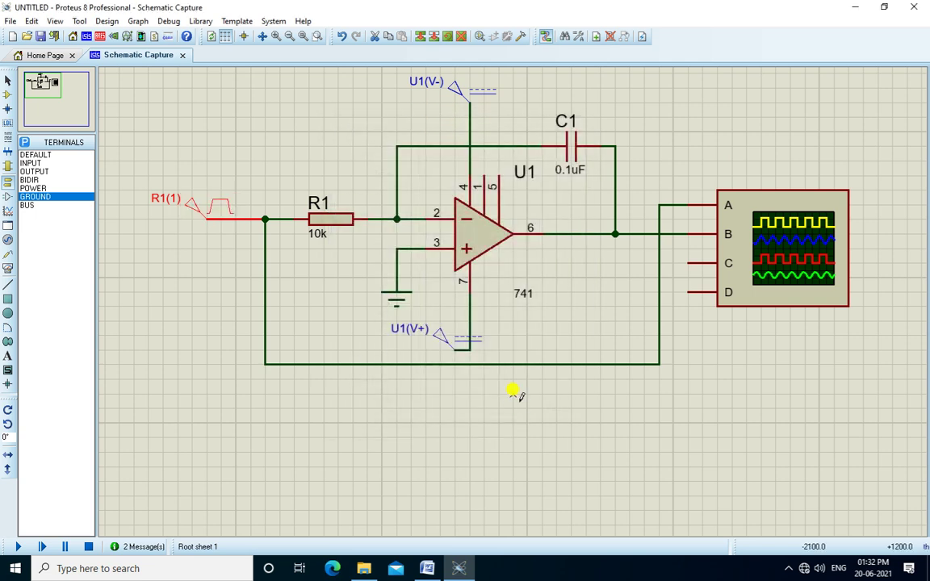
click(14, 545)
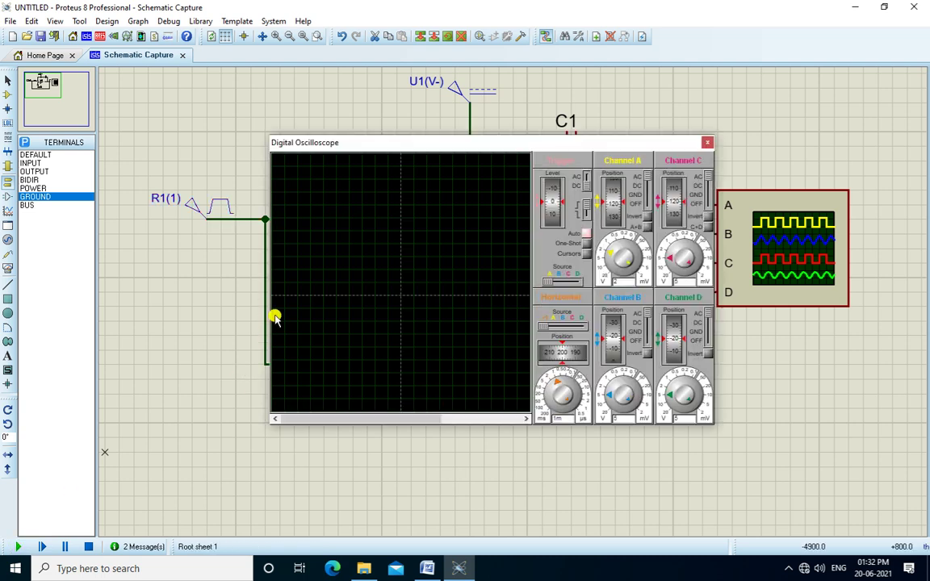
- Rescale the yellow square-wave and blue output traces on the oscilloscope, then stop the simulation
click(611, 249)
click(613, 248)
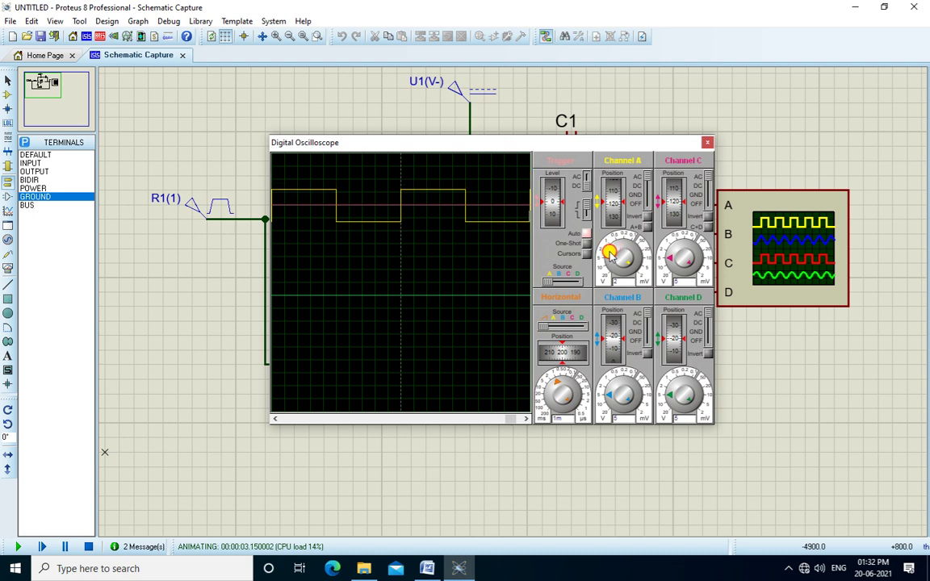
mouse_move(609, 393)
mouse_down()
mouse_move(619, 373)
mouse_move(614, 379)
mouse_move(610, 338)
mouse_up()
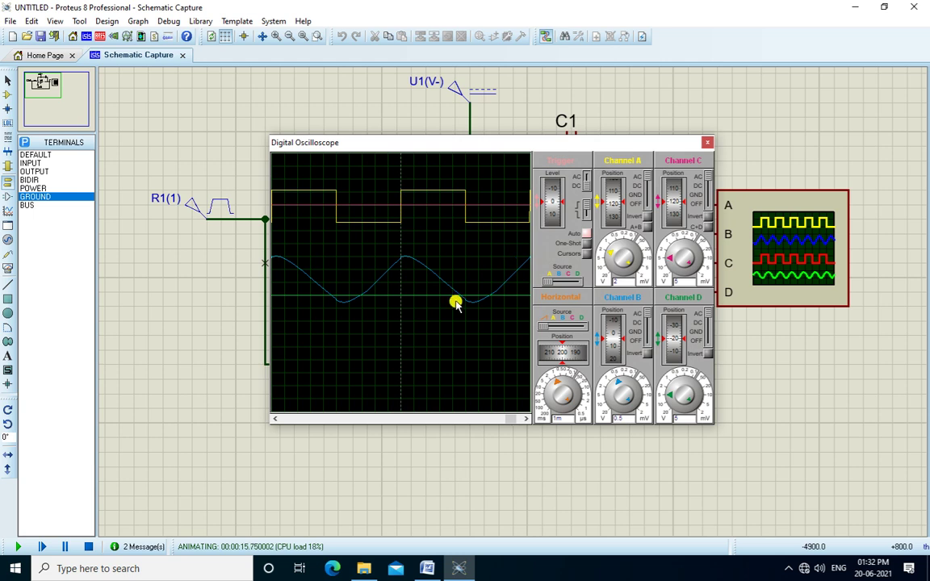
click(89, 547)
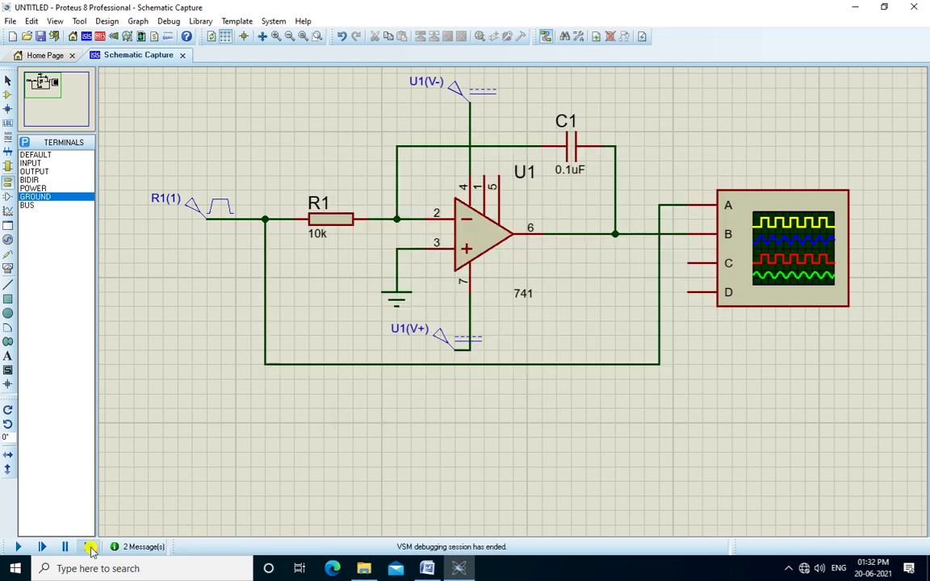
- Review the Word lab sheet's differentiator diagram (0.1uF input, 10k feedback), then return to Proteus
click(429, 569)
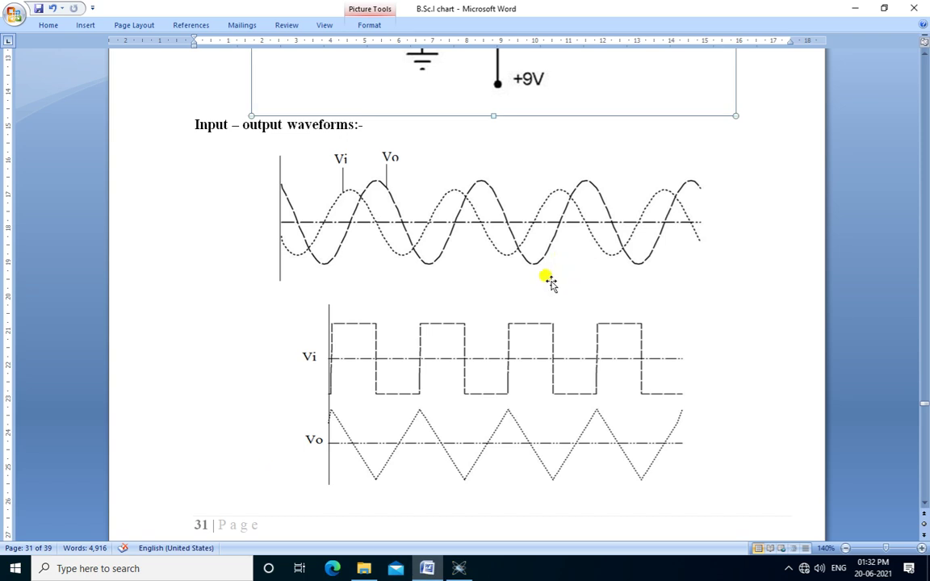
scroll(558, 280, up, 10)
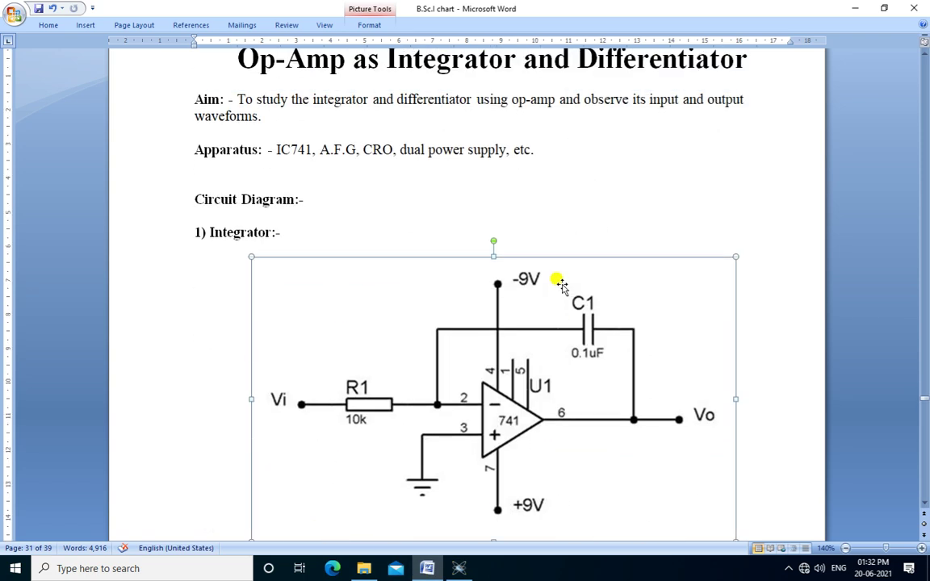
scroll(558, 282, down, 1)
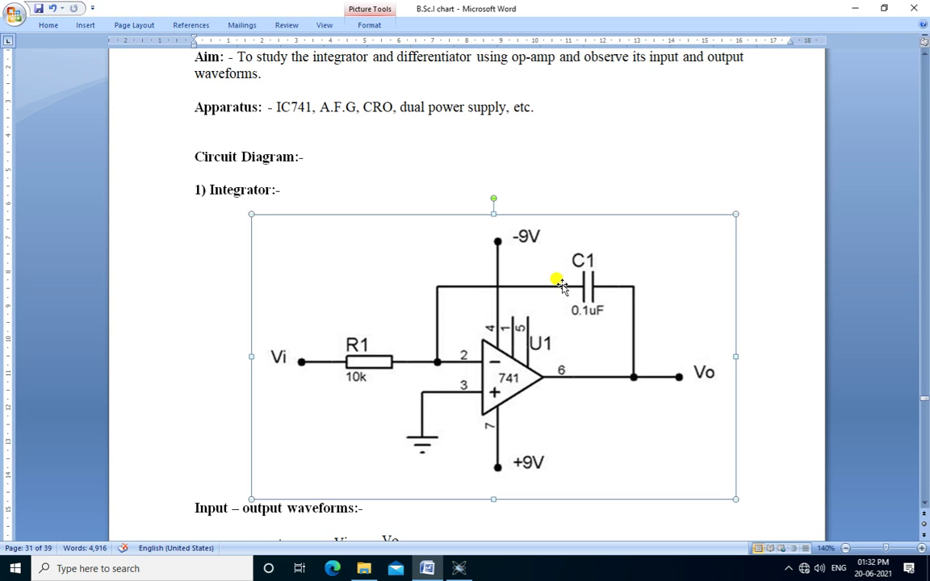
scroll(637, 304, down, 15)
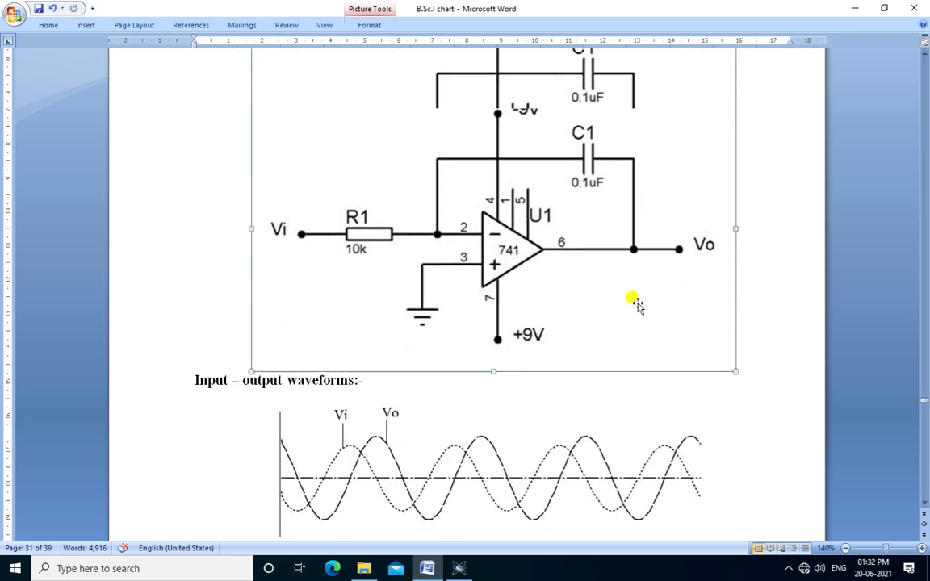
scroll(636, 305, down, 3)
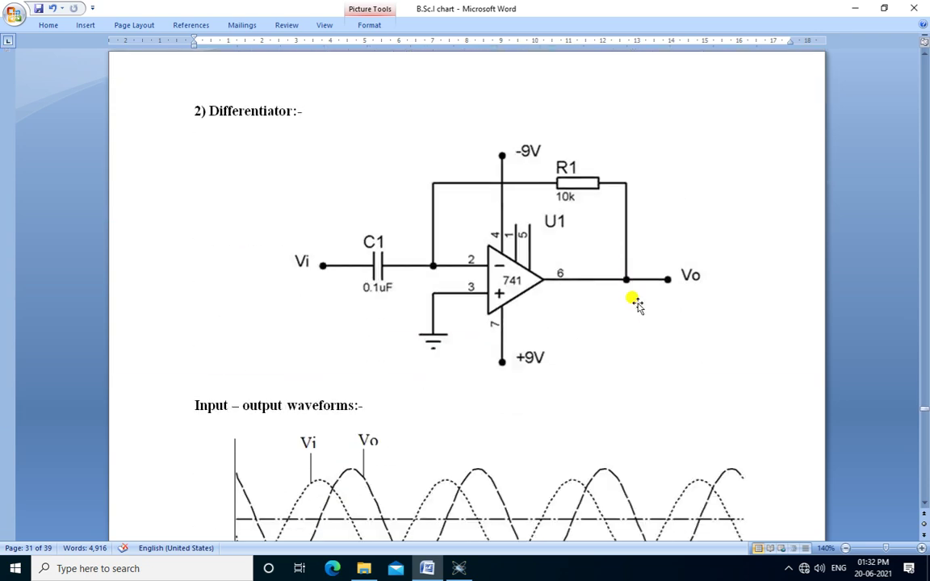
click(543, 218)
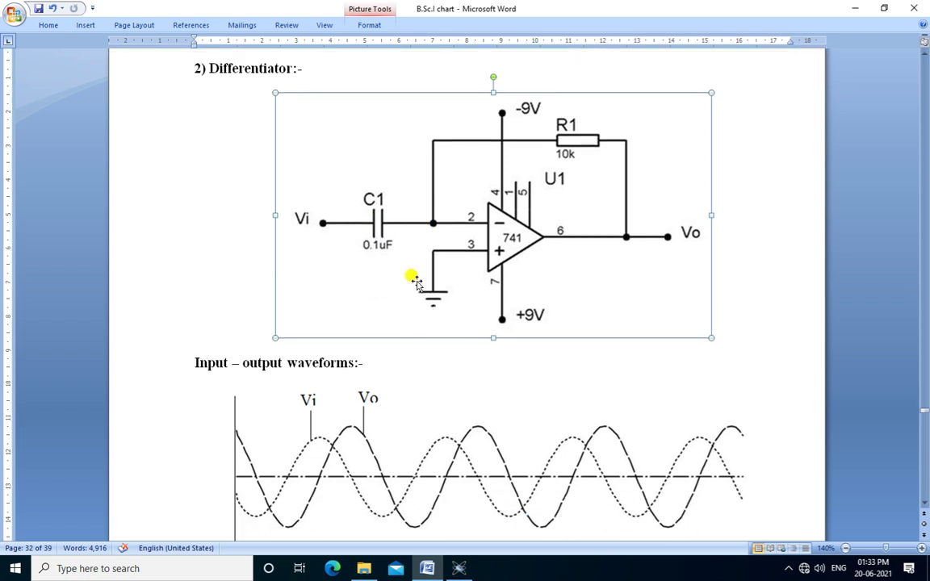
click(460, 567)
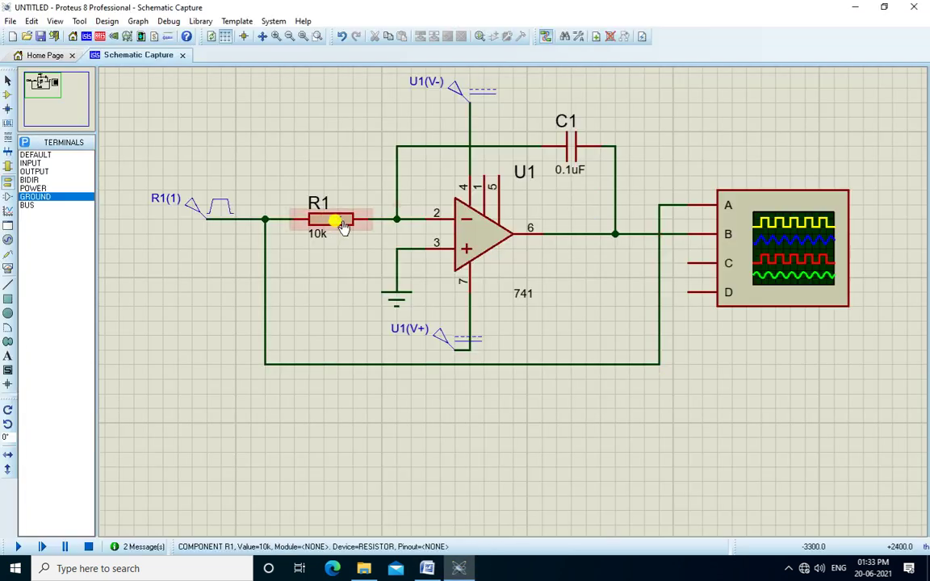
- Delete the integrator's input, pin 2, feedback and C1-to-output wires
right_click(386, 219)
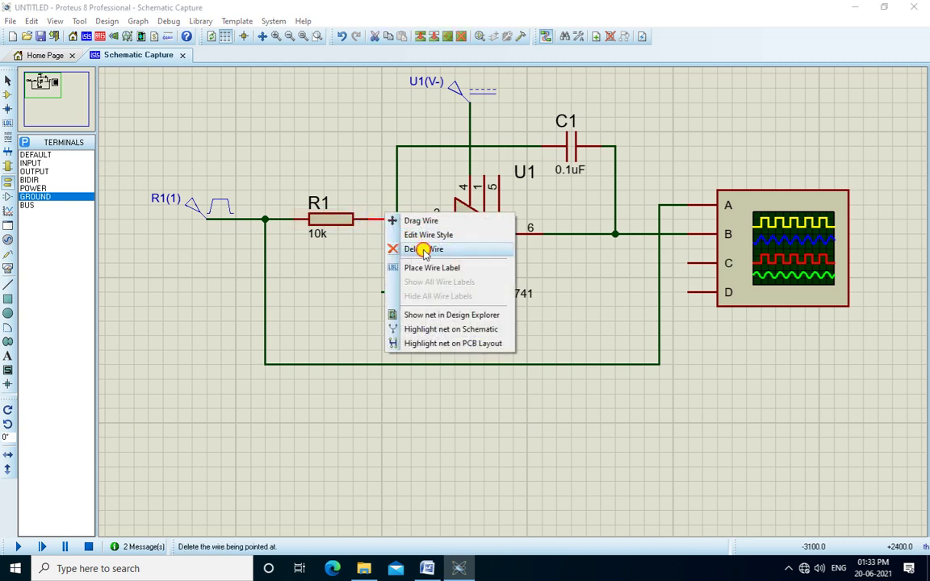
click(422, 248)
right_click(303, 217)
click(342, 246)
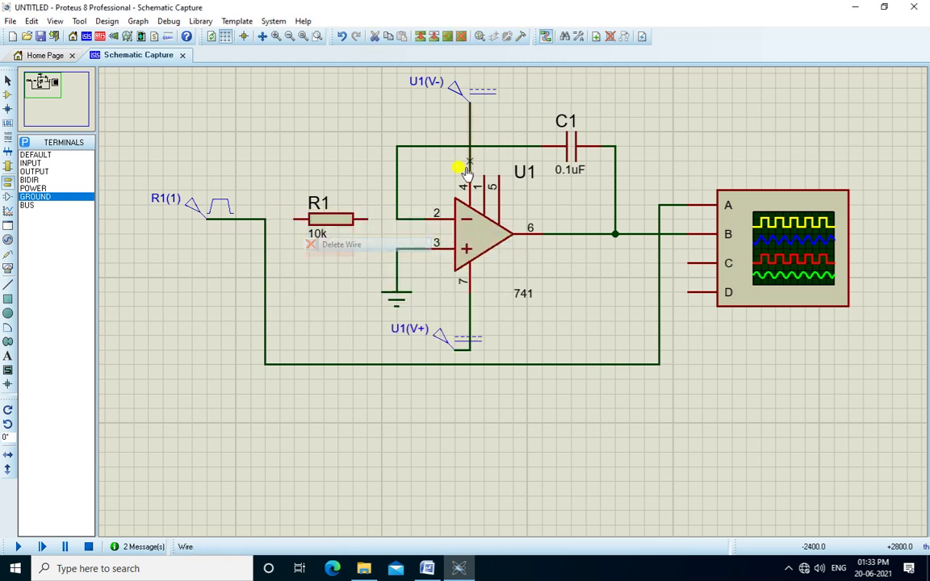
right_click(510, 137)
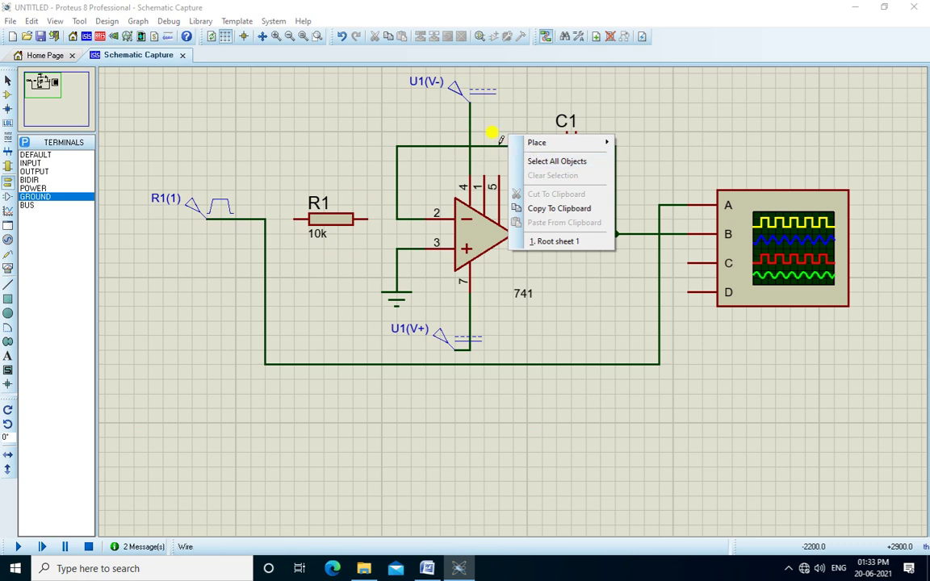
click(493, 135)
right_click(497, 140)
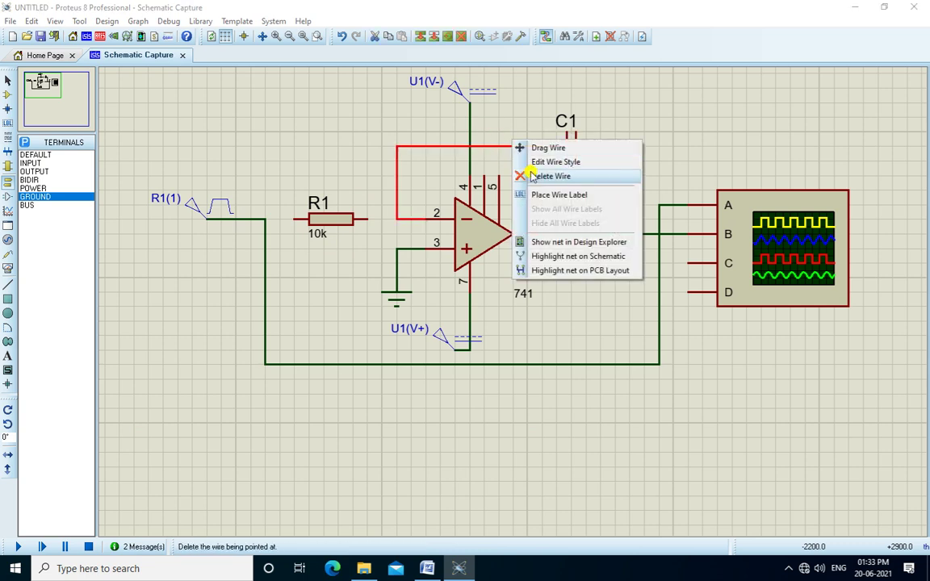
click(539, 176)
right_click(618, 153)
right_click(615, 157)
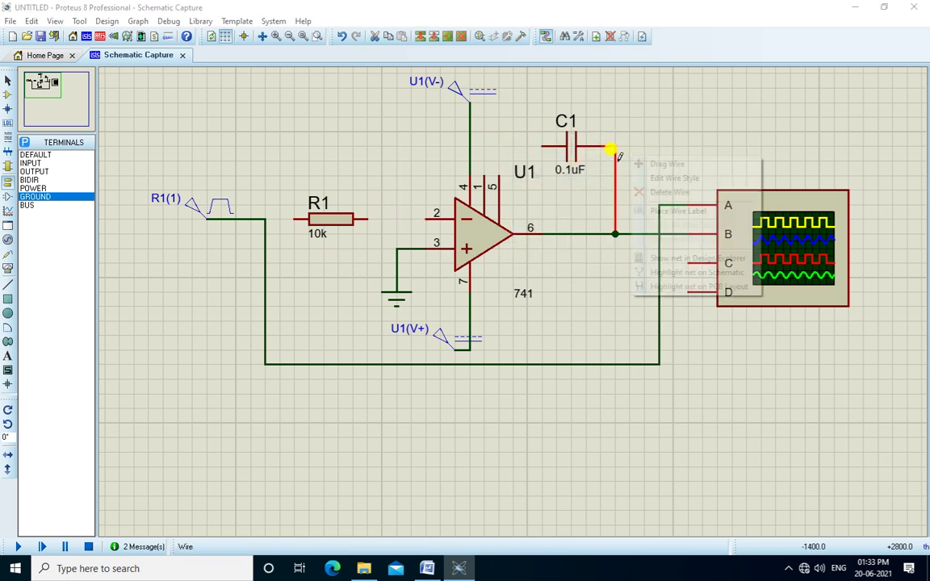
click(649, 192)
- Move C1 into the input line and R1 into feedback, wiring them to pin 2 and the output
drag(571, 153, 353, 153)
drag(339, 228, 572, 150)
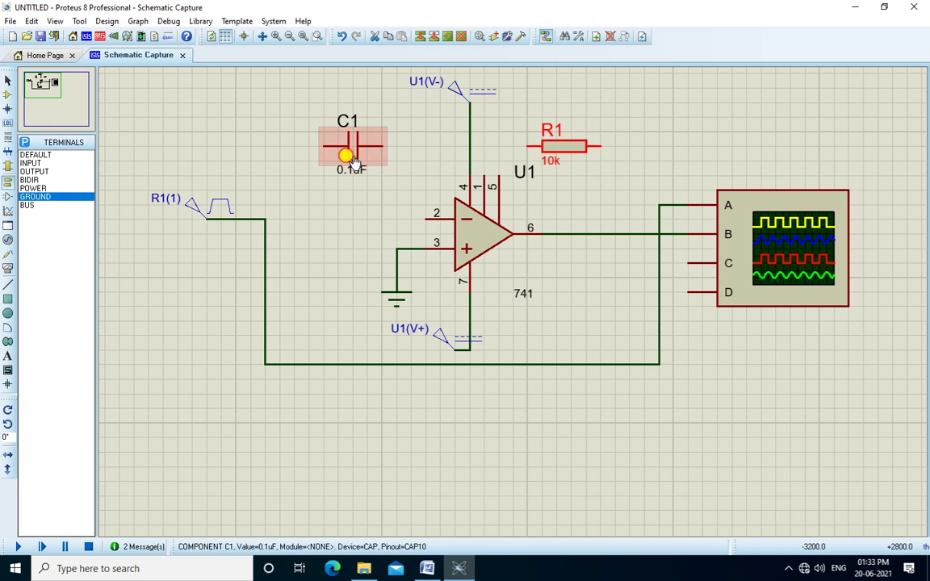
drag(352, 162, 338, 218)
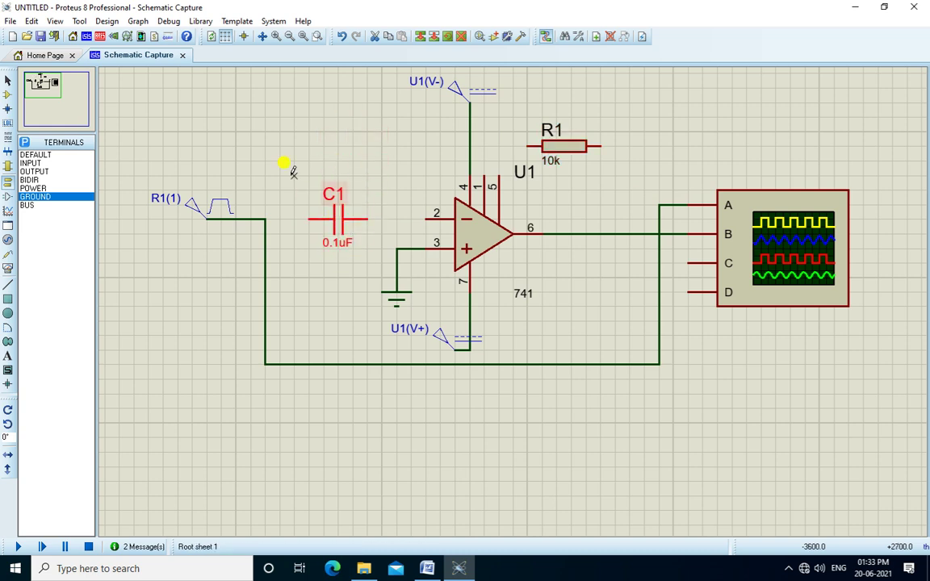
click(309, 218)
click(265, 219)
click(355, 216)
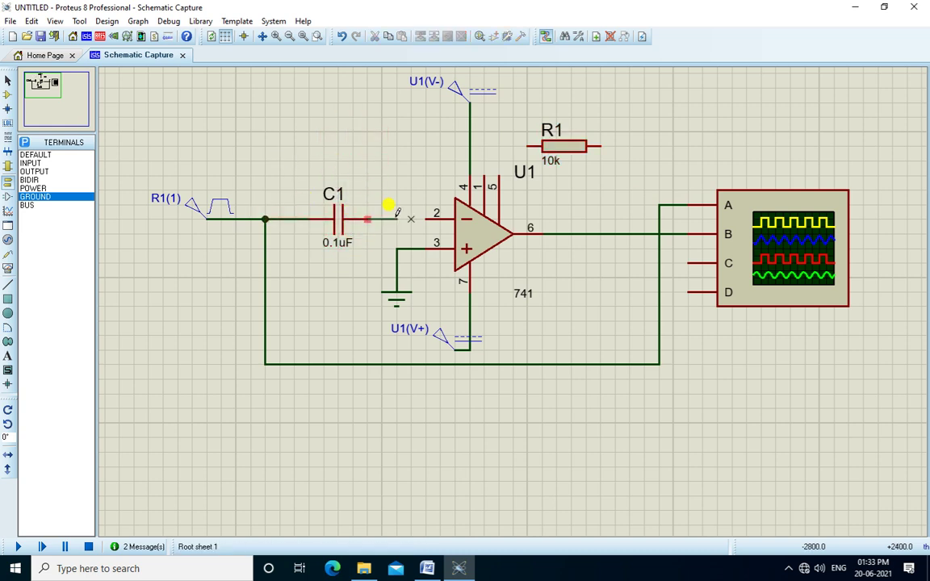
click(427, 217)
click(526, 143)
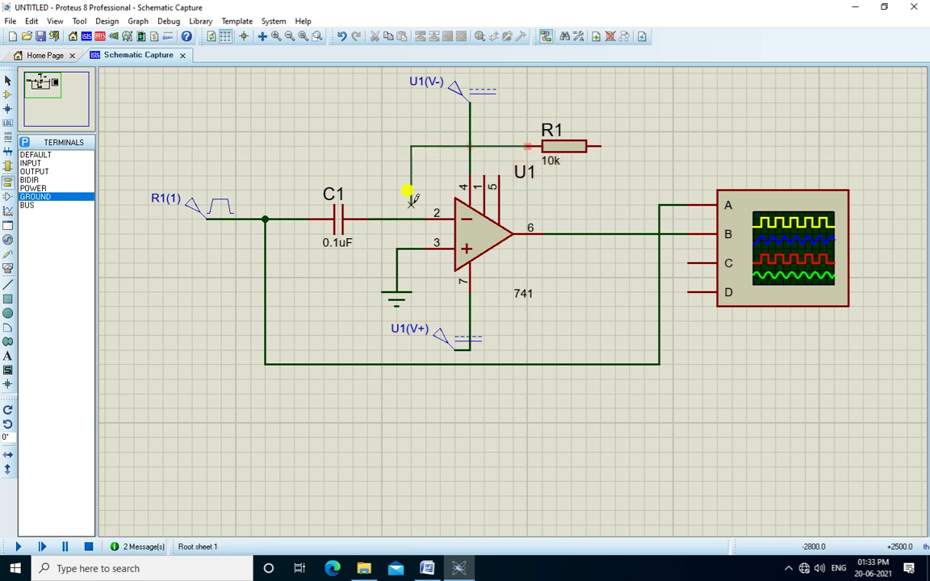
click(410, 219)
click(599, 145)
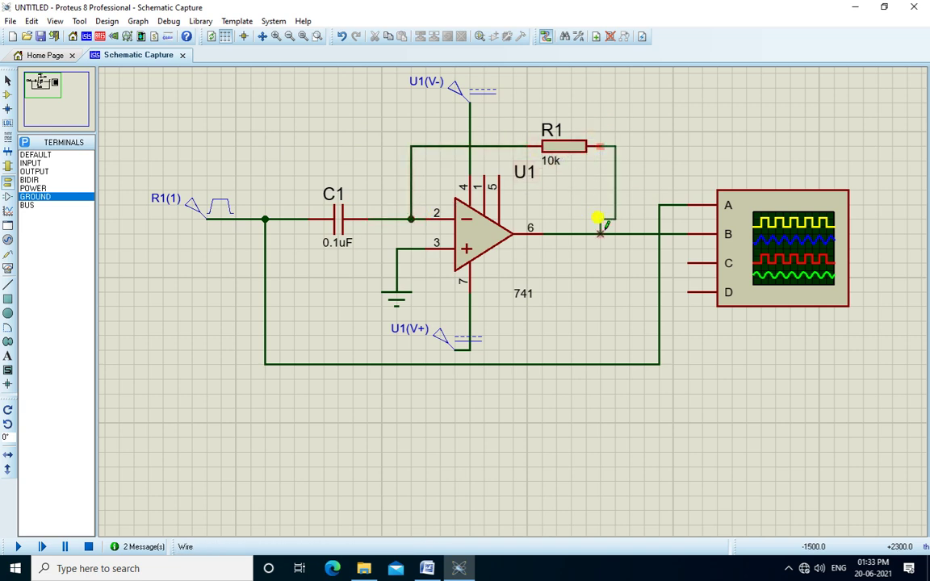
click(615, 234)
- Switch the R1(1) generator back to Sine with a 5 V amplitude
double_click(197, 203)
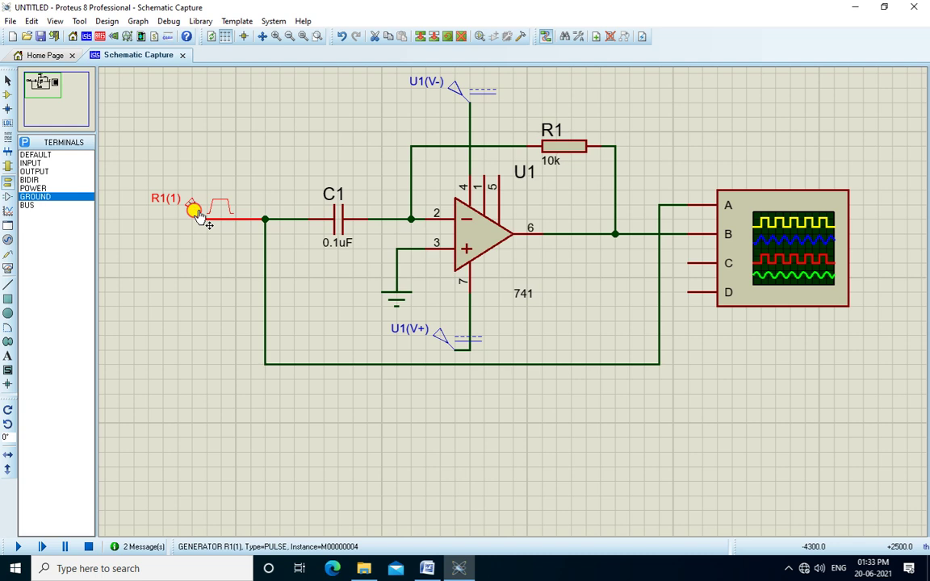
click(352, 190)
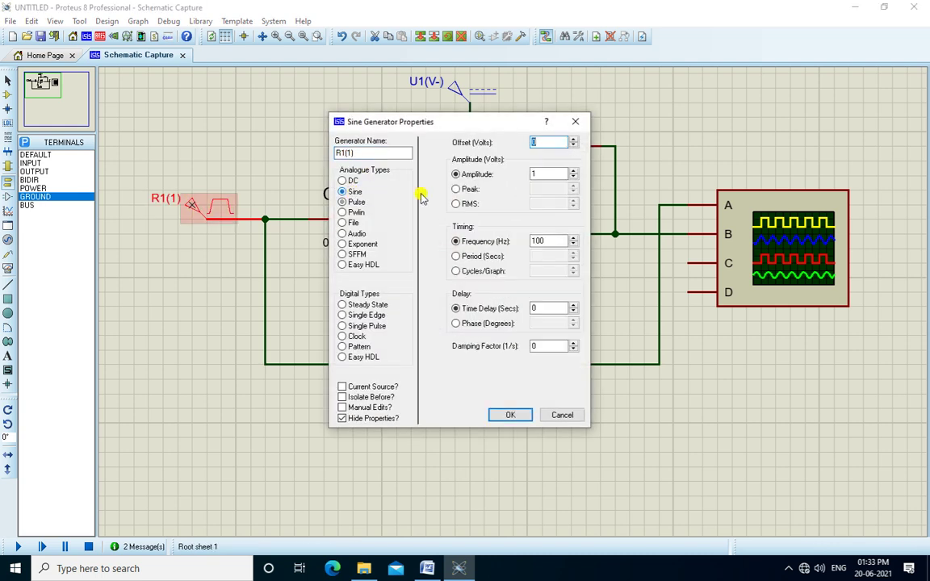
double_click(543, 174)
text(5)
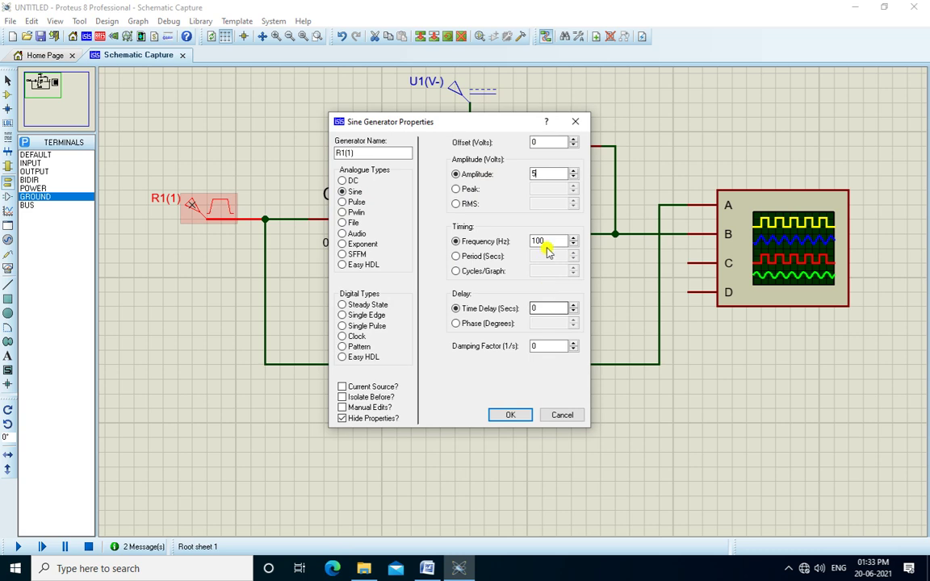
click(509, 415)
click(579, 295)
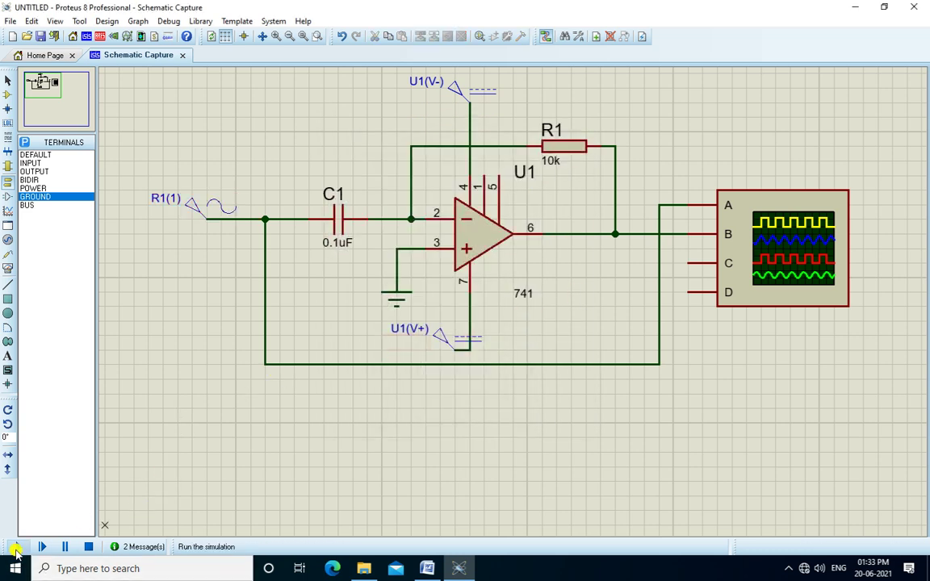
- Run the differentiator simulation, set Channel B to 1 V/div, shift its trace down, then stop
click(18, 546)
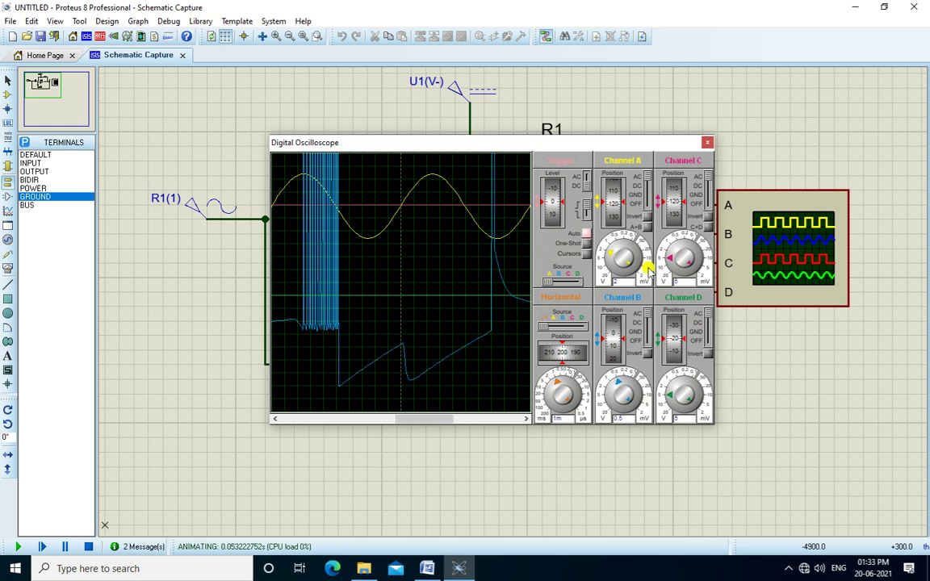
click(611, 386)
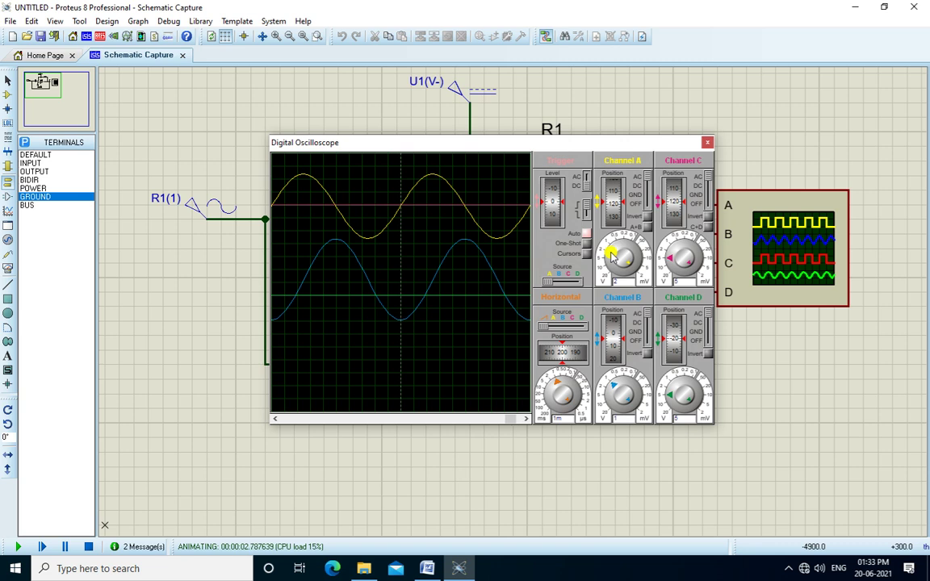
drag(622, 345, 611, 339)
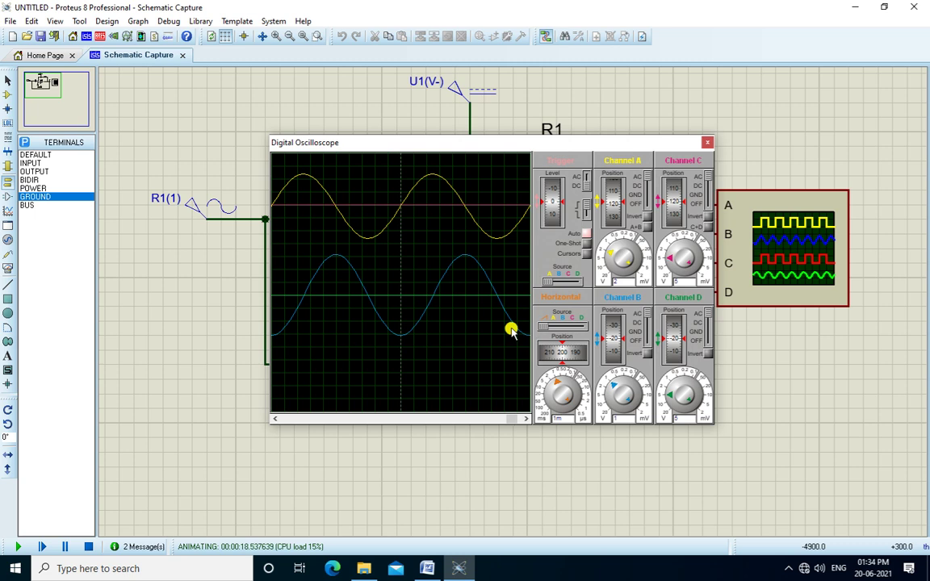
click(88, 546)
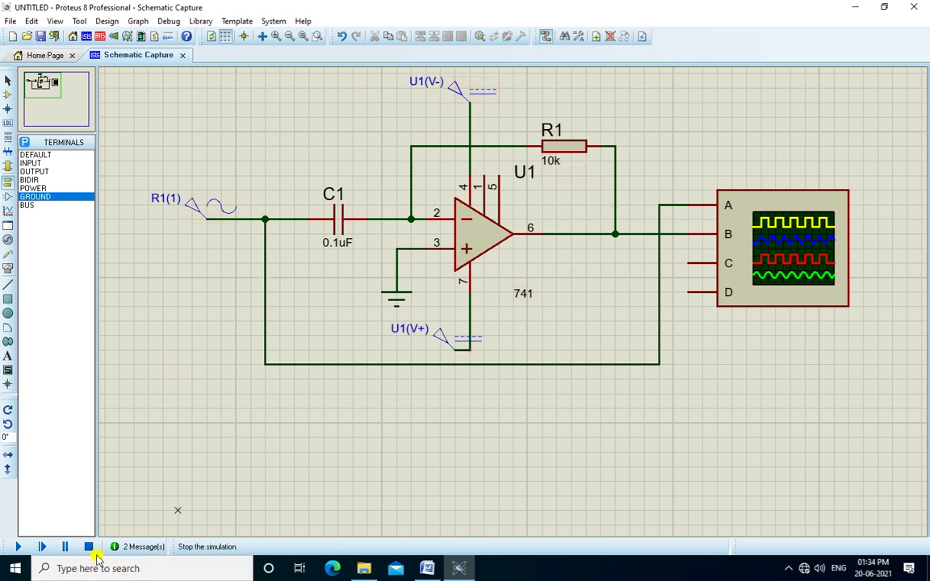
- Switch to Word and scroll to the square-wave input and spike output plots
key(alt+Tab)
scroll(570, 257, down, 10)
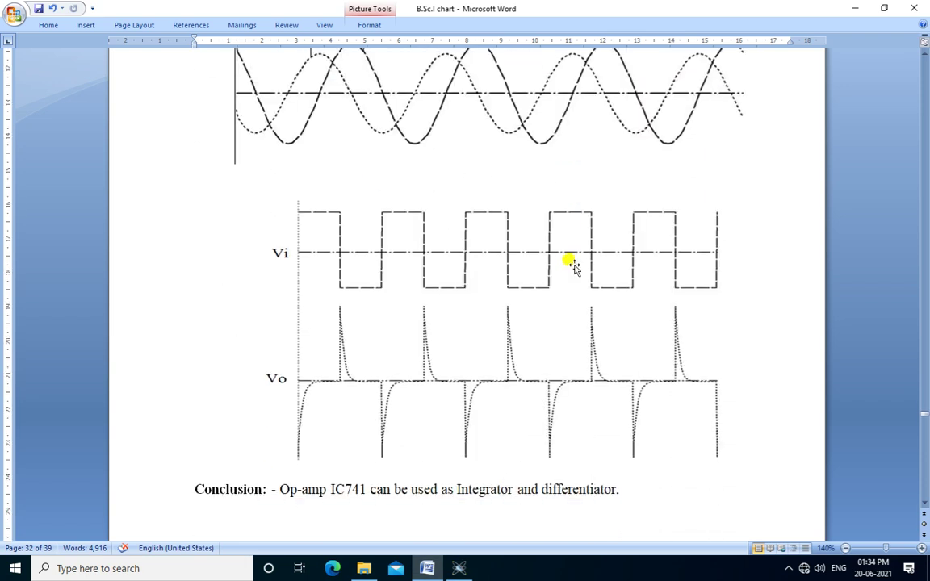